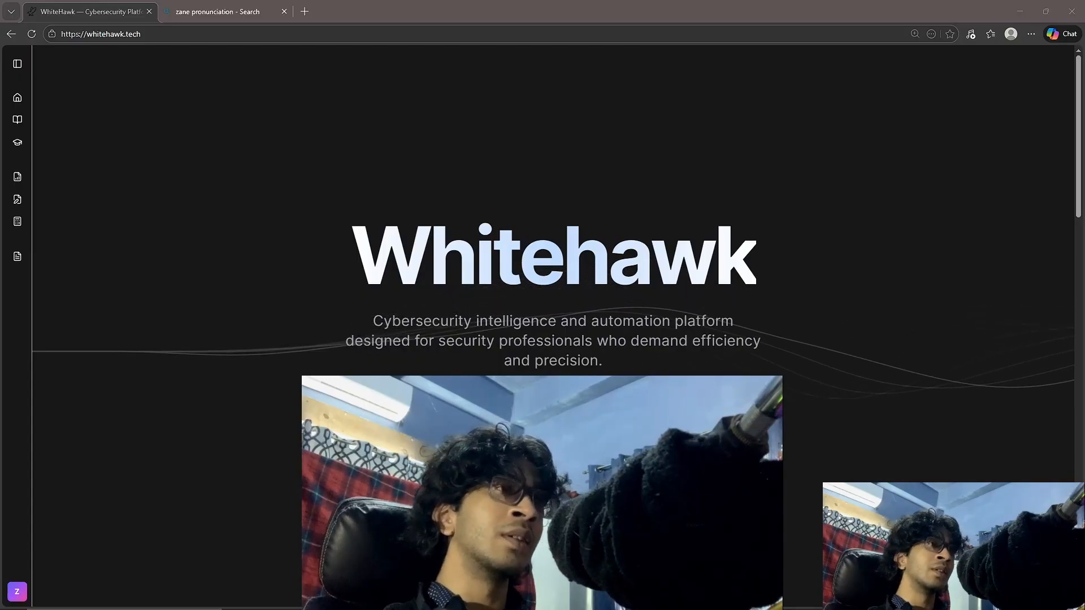
Open the Report Generator and autofill the penetration test report form with the test data.
{"action": "left_click", "coordinate": [555, 491]}
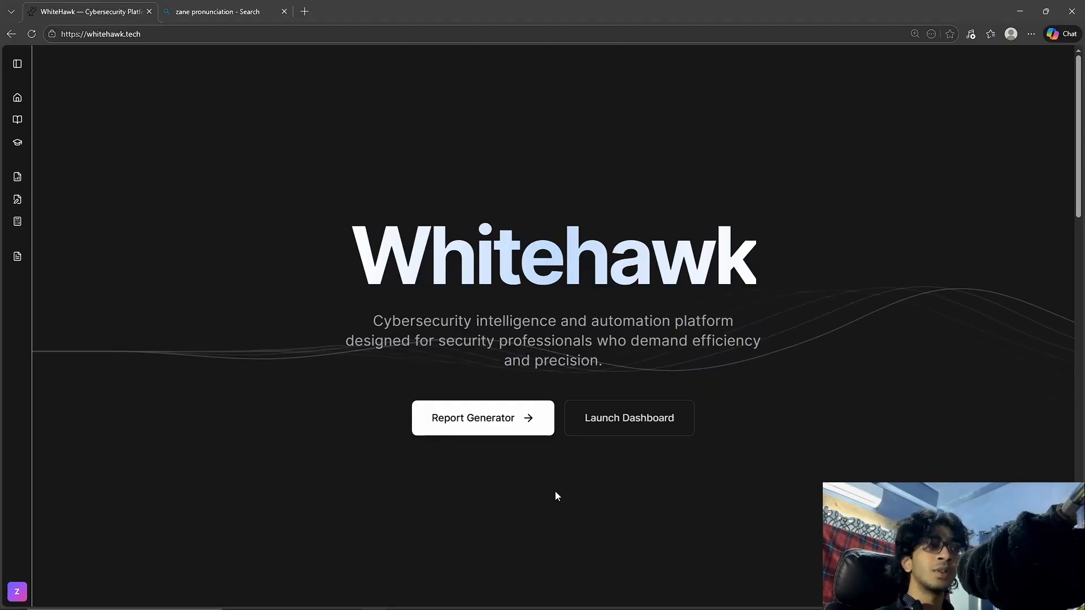
{"action": "left_click", "coordinate": [512, 420]}
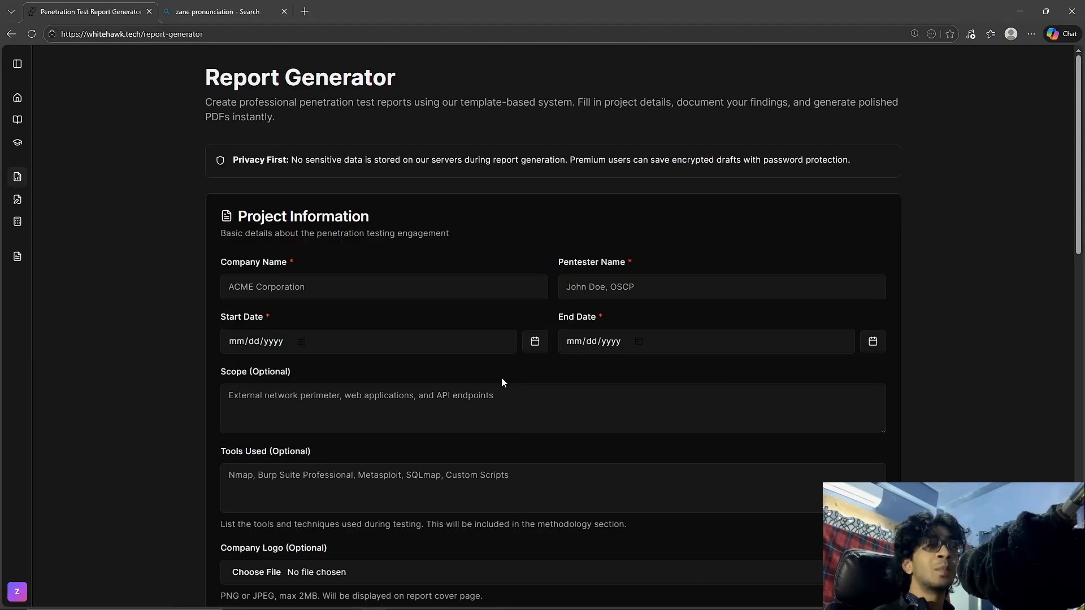
{"action": "scroll", "coordinate": [496, 381], "scroll_direction": "down", "scroll_amount": 3}
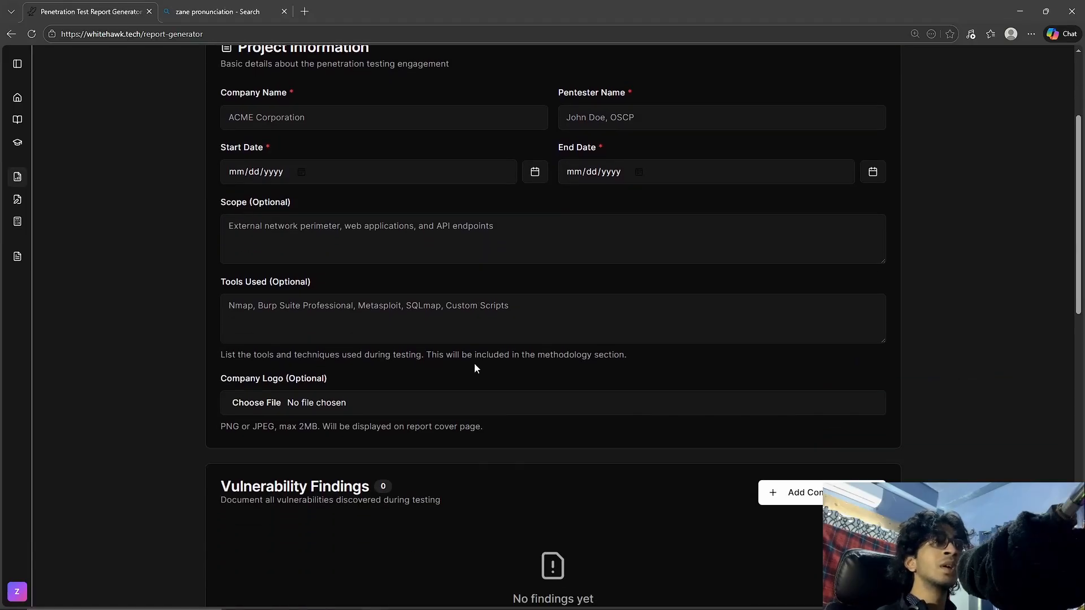
{"action": "scroll", "coordinate": [441, 408], "scroll_direction": "up", "scroll_amount": 3}
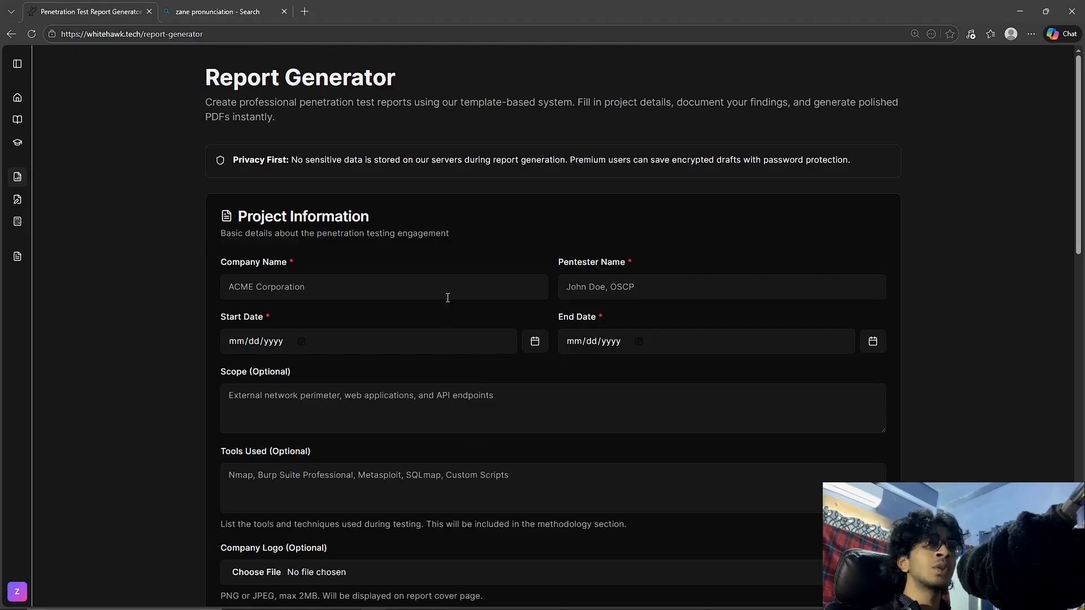
{"action": "scroll", "coordinate": [523, 354], "scroll_direction": "down", "scroll_amount": 7}
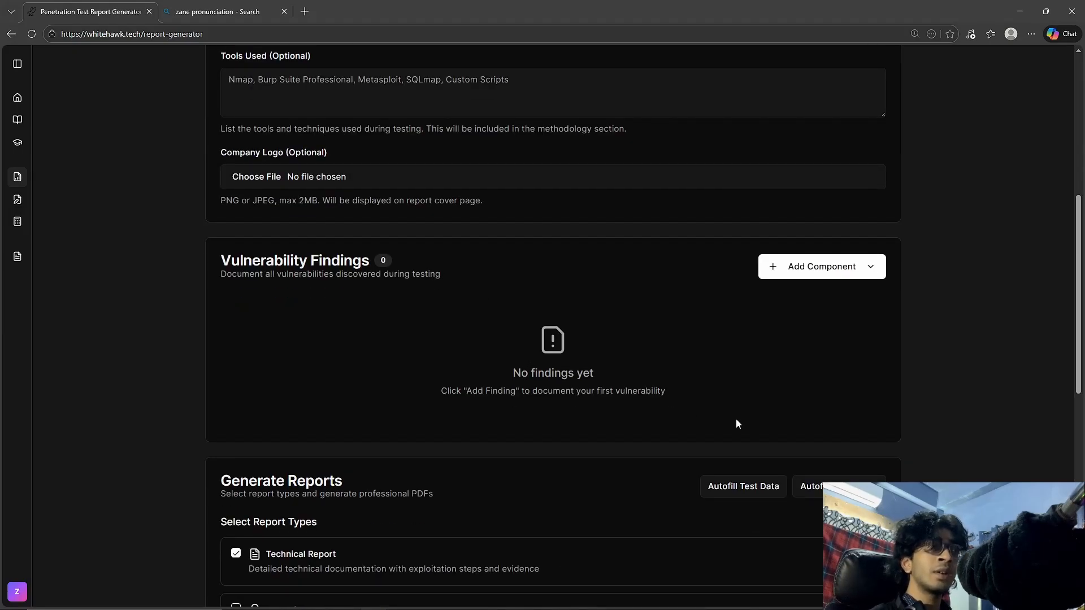
{"action": "left_click", "coordinate": [767, 490]}
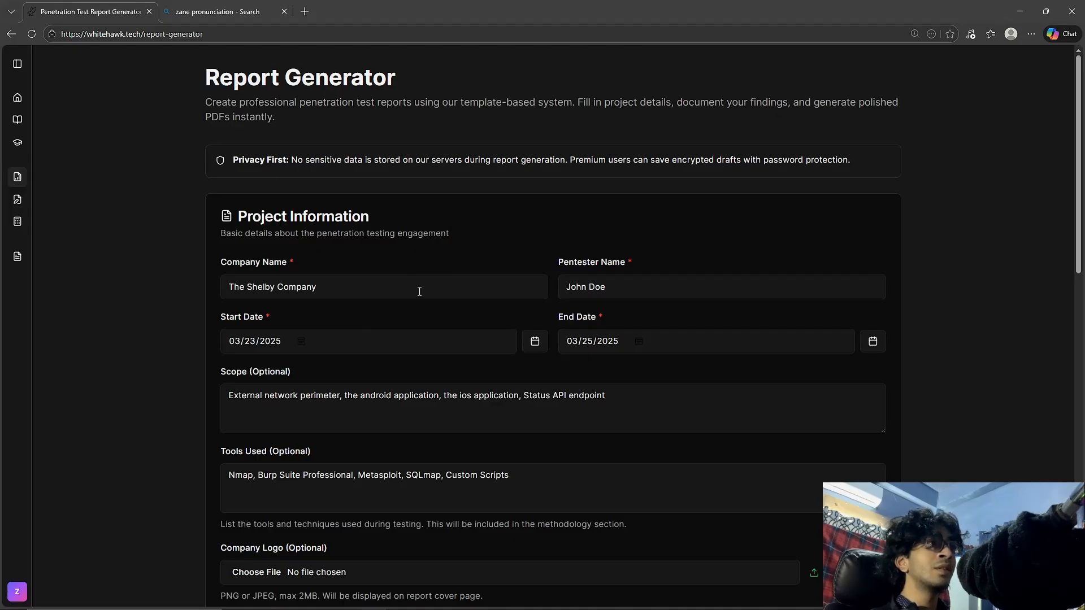
Review the autofilled project information, including company, pentester, dates, scope, tools and logo, down to the vulnerability findings.
{"action": "left_click_drag", "start_coordinate": [418, 289], "coordinate": [254, 308]}
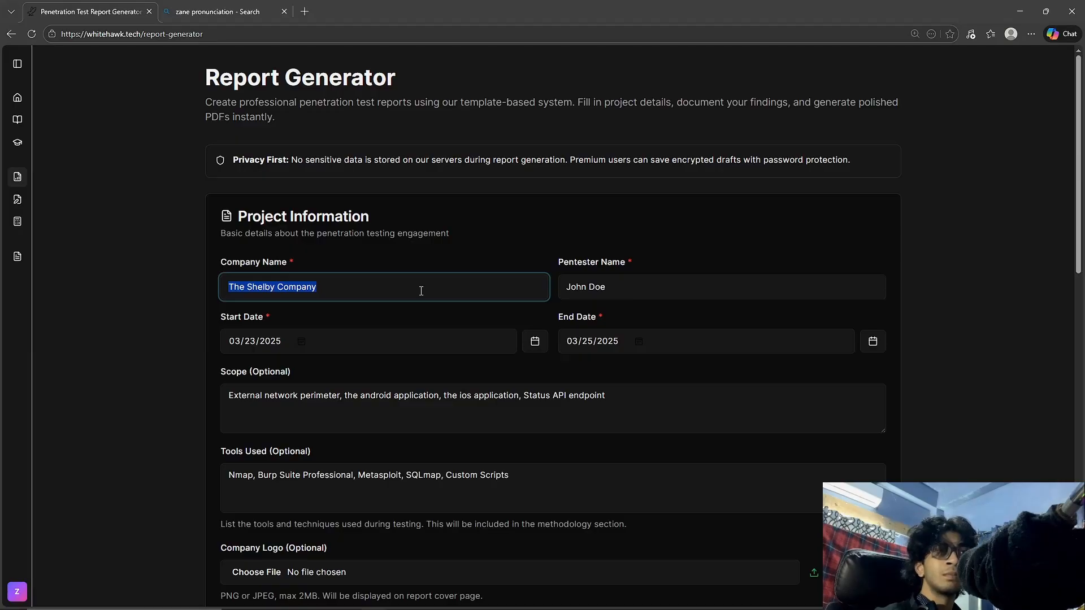
{"action": "left_click_drag", "start_coordinate": [676, 283], "coordinate": [537, 290]}
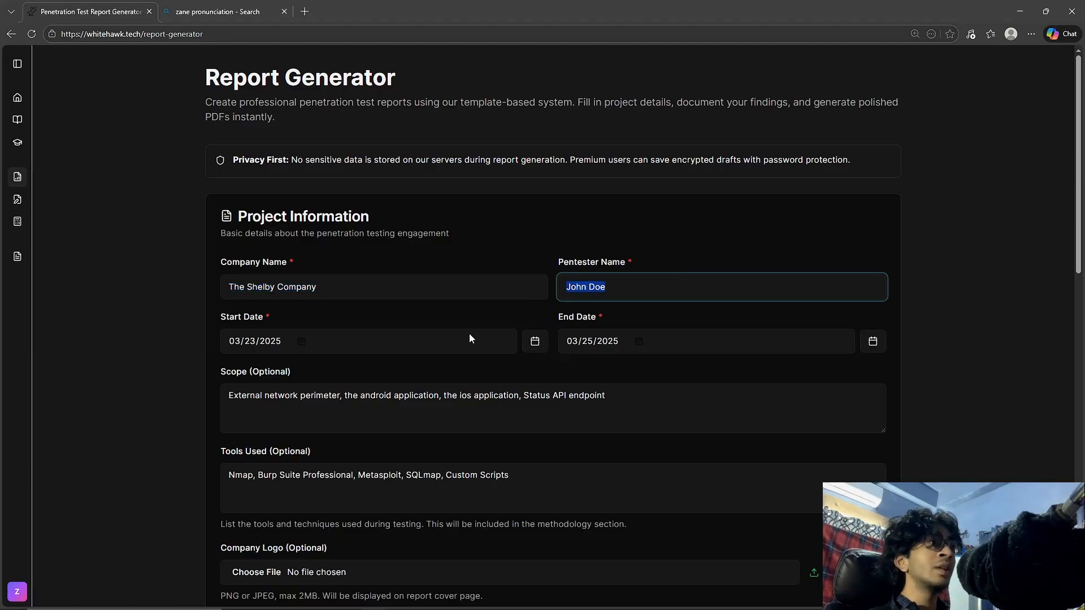
{"action": "left_click", "coordinate": [483, 331]}
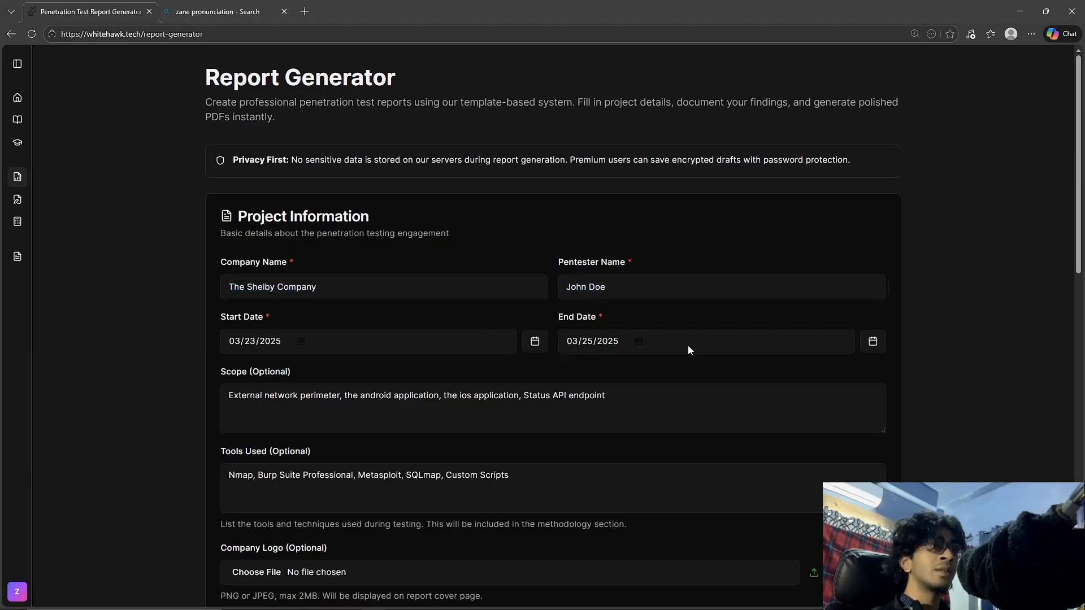
{"action": "left_click_drag", "start_coordinate": [659, 396], "coordinate": [243, 384]}
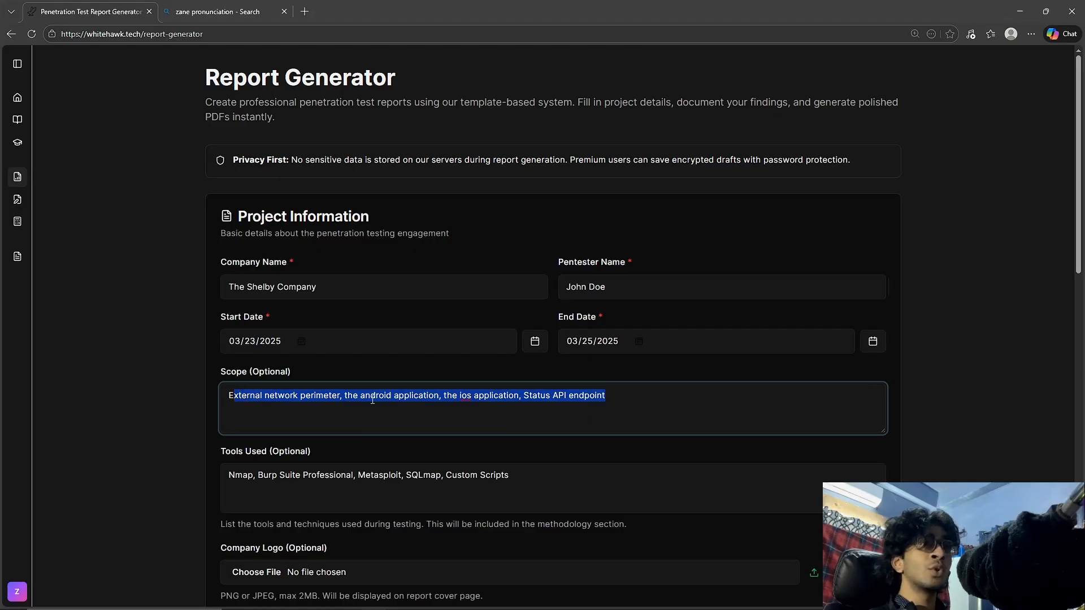
{"action": "left_click", "coordinate": [612, 434]}
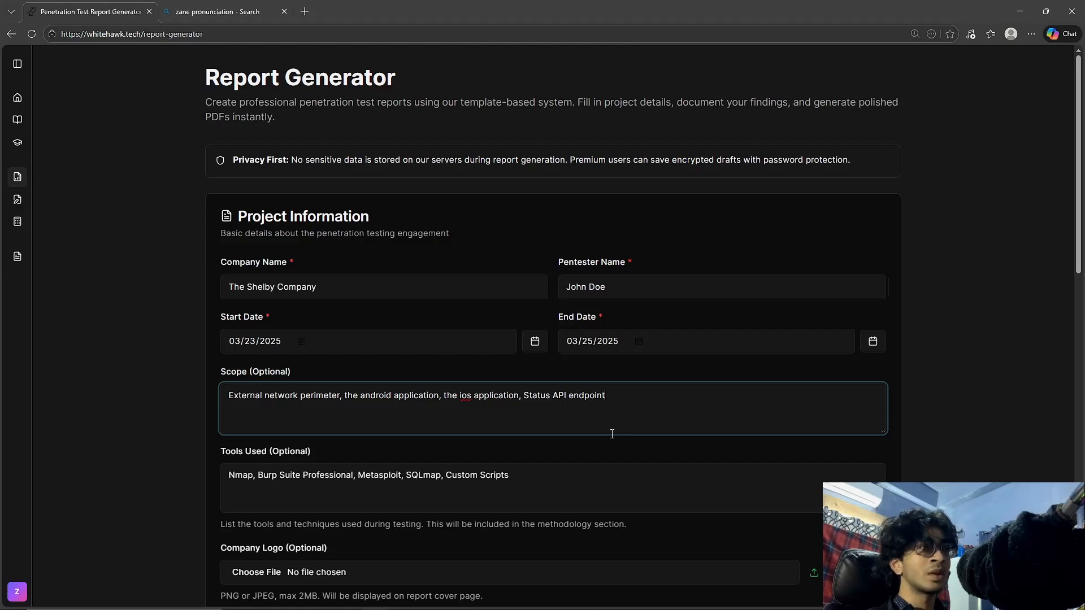
{"action": "scroll", "coordinate": [264, 206], "scroll_direction": "down", "scroll_amount": 4}
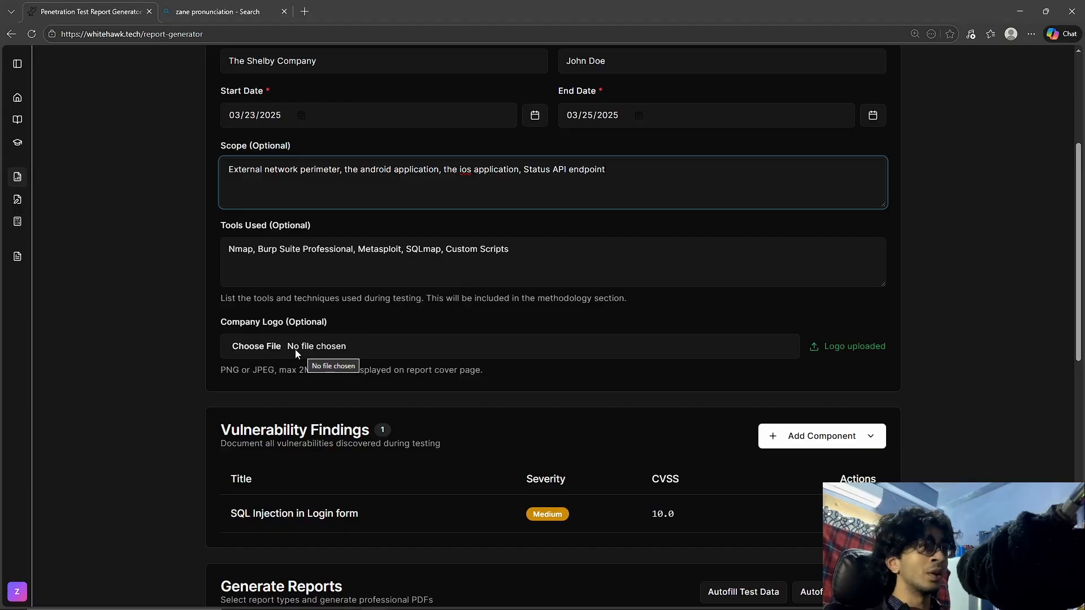
{"action": "scroll", "coordinate": [295, 349], "scroll_direction": "down", "scroll_amount": 2}
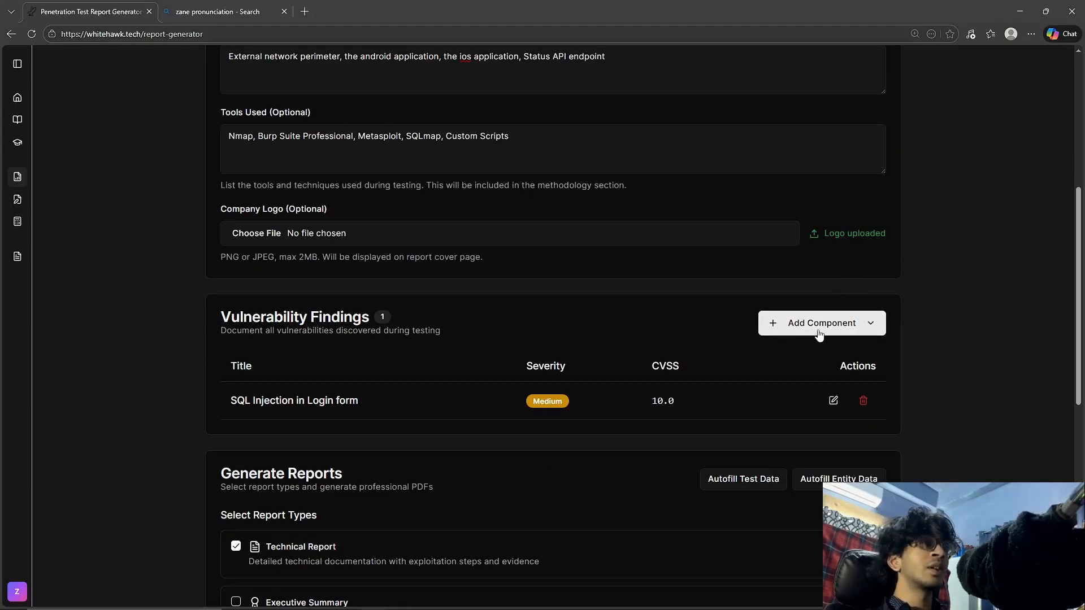
Open a blank finding form, examine its CVSS, CVE/CWE and remaining fields, and close it without adding a finding.
{"action": "left_click", "coordinate": [818, 332]}
{"action": "left_click", "coordinate": [825, 383]}
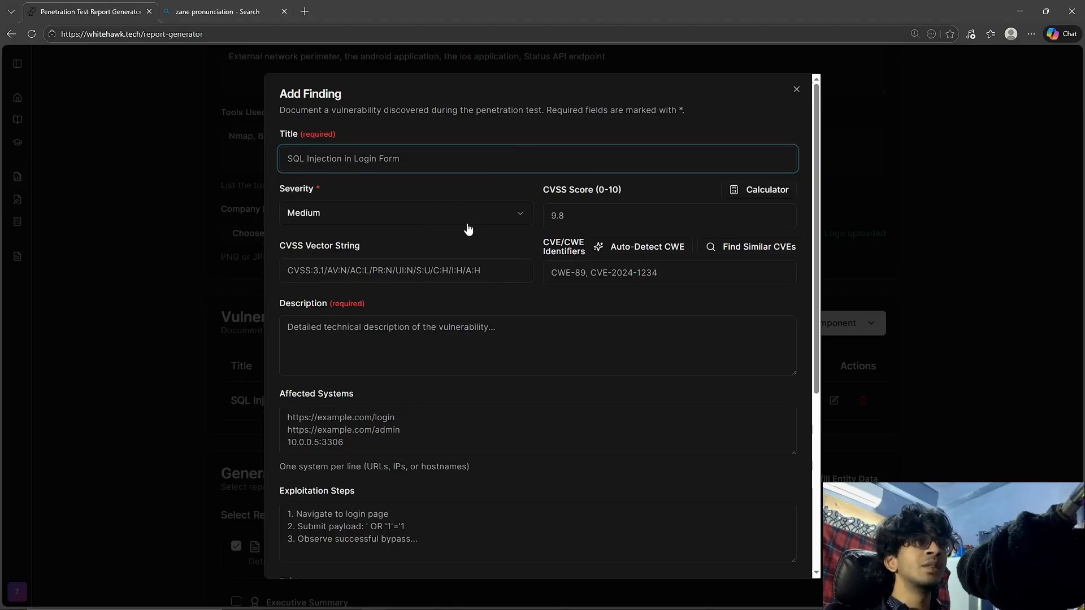
{"action": "left_click", "coordinate": [443, 275]}
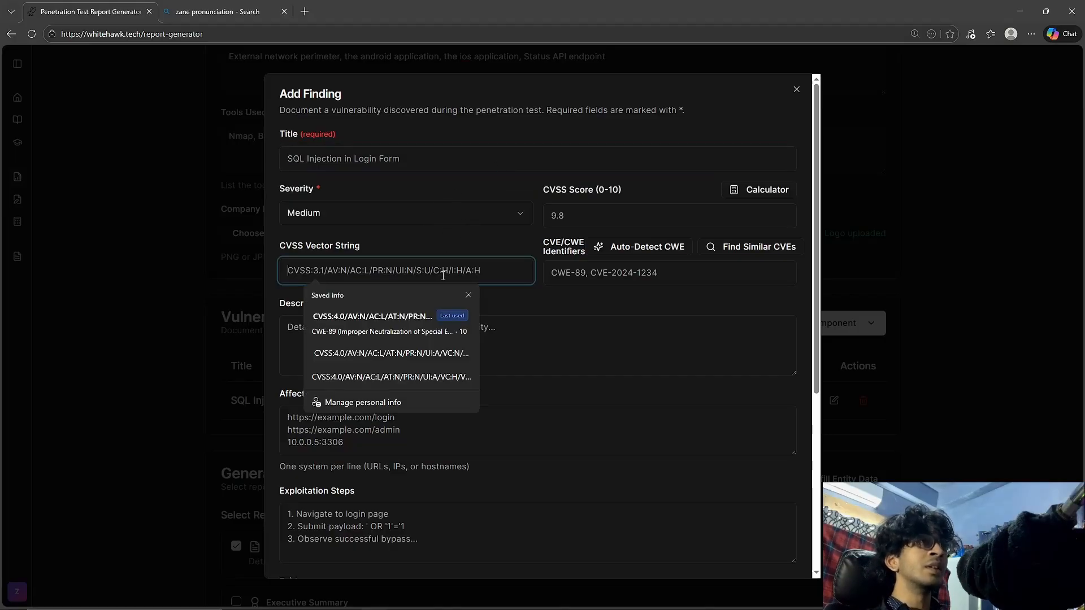
{"action": "left_click", "coordinate": [588, 273]}
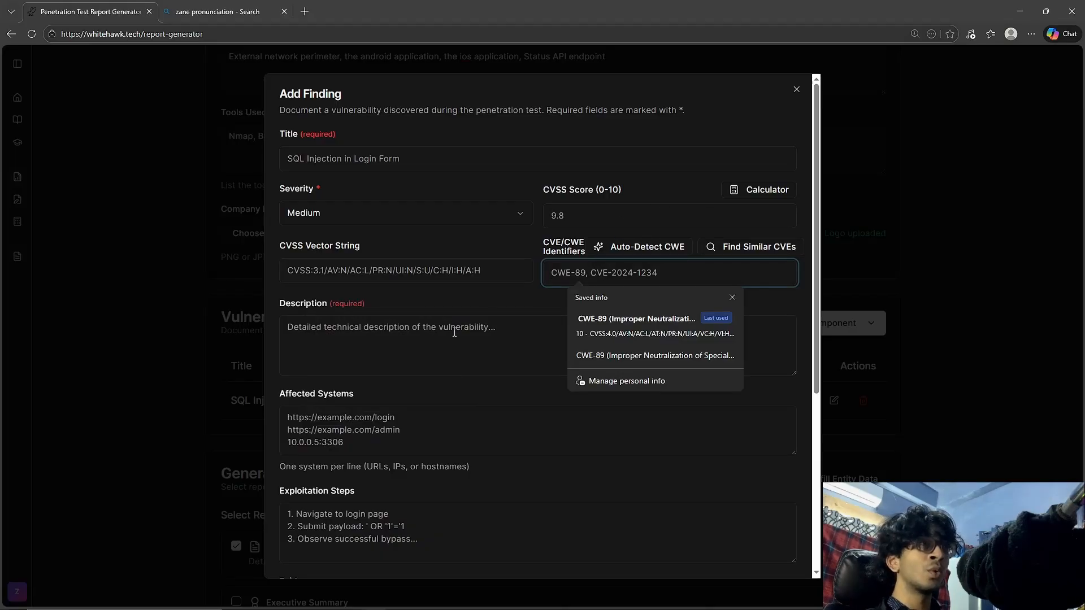
{"action": "scroll", "coordinate": [446, 327], "scroll_direction": "down", "scroll_amount": 5}
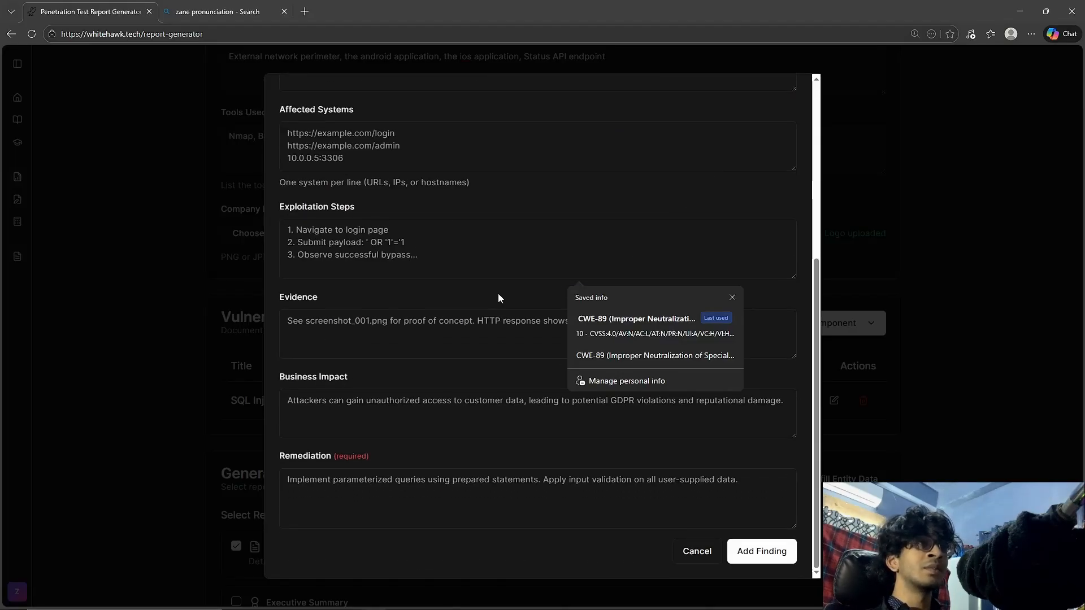
{"action": "scroll", "coordinate": [767, 182], "scroll_direction": "up", "scroll_amount": 5}
{"action": "left_click", "coordinate": [797, 90]}
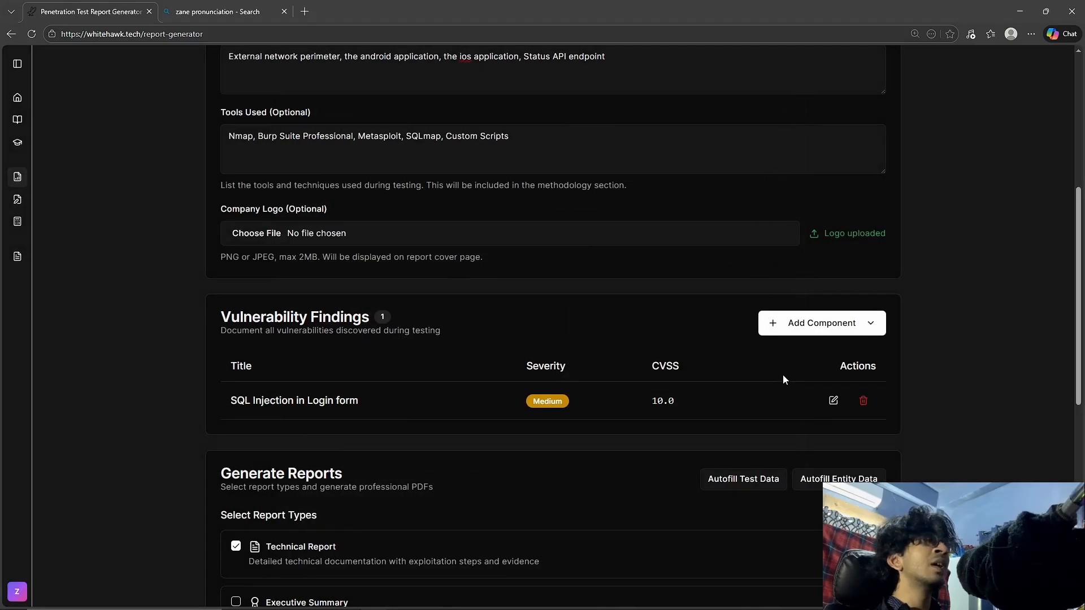
Edit the "SQL Injection in Login form" finding, calculating its CVSS 4.0 score with the preselected metrics and auto-detecting its CWE identifier.
{"action": "left_click", "coordinate": [833, 400]}
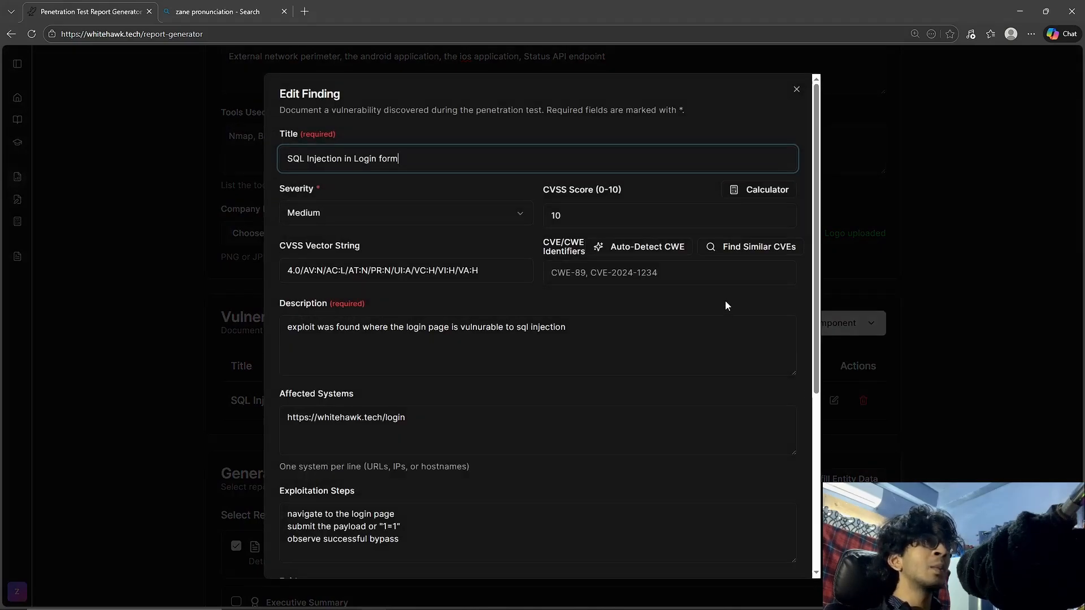
{"action": "left_click", "coordinate": [758, 191]}
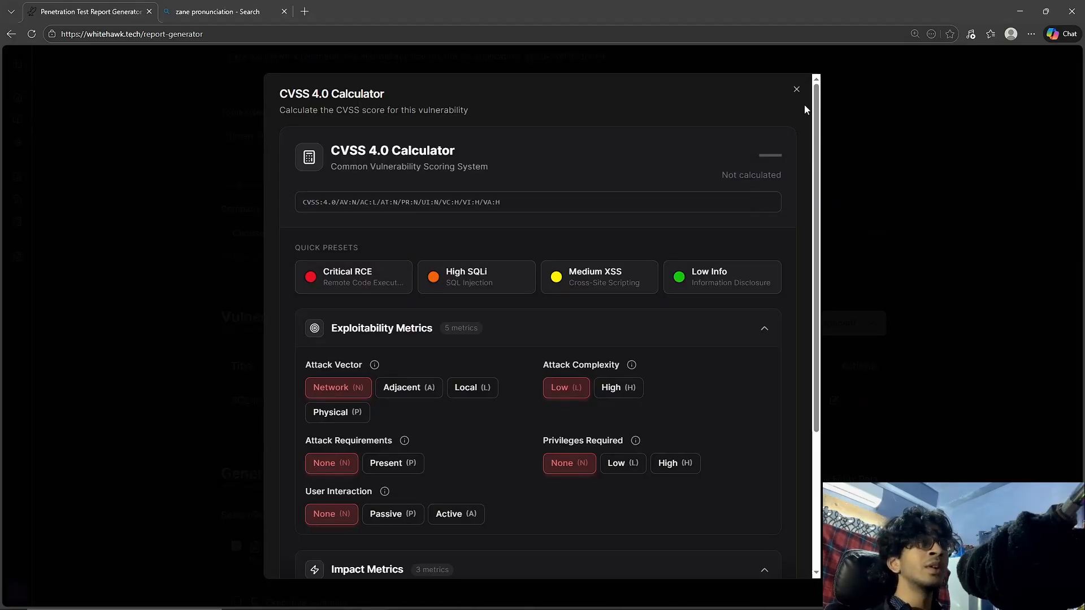
{"action": "left_click", "coordinate": [796, 91]}
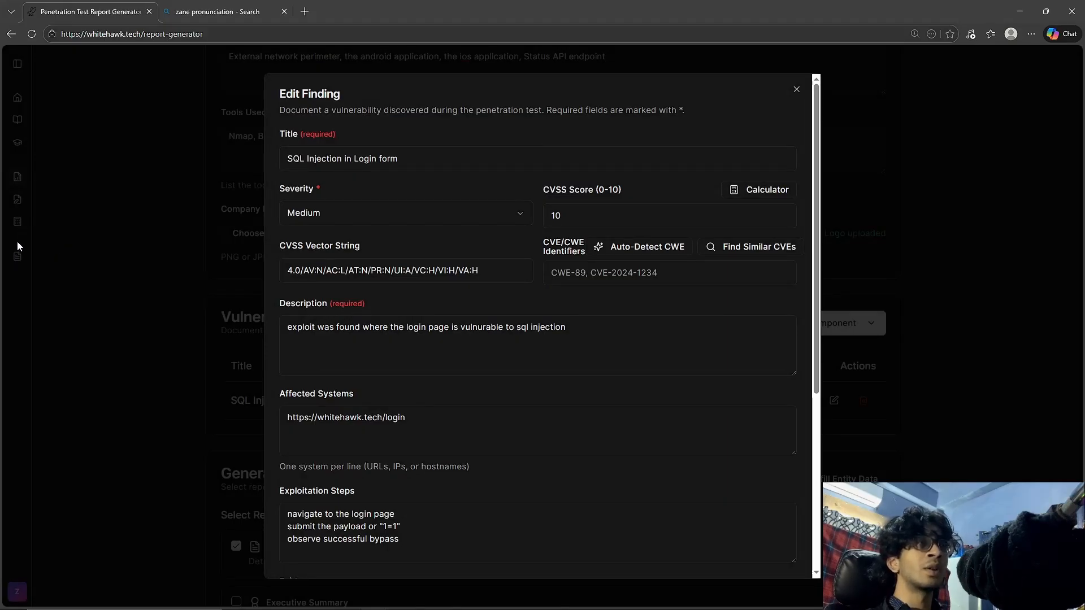
{"action": "left_click", "coordinate": [768, 191]}
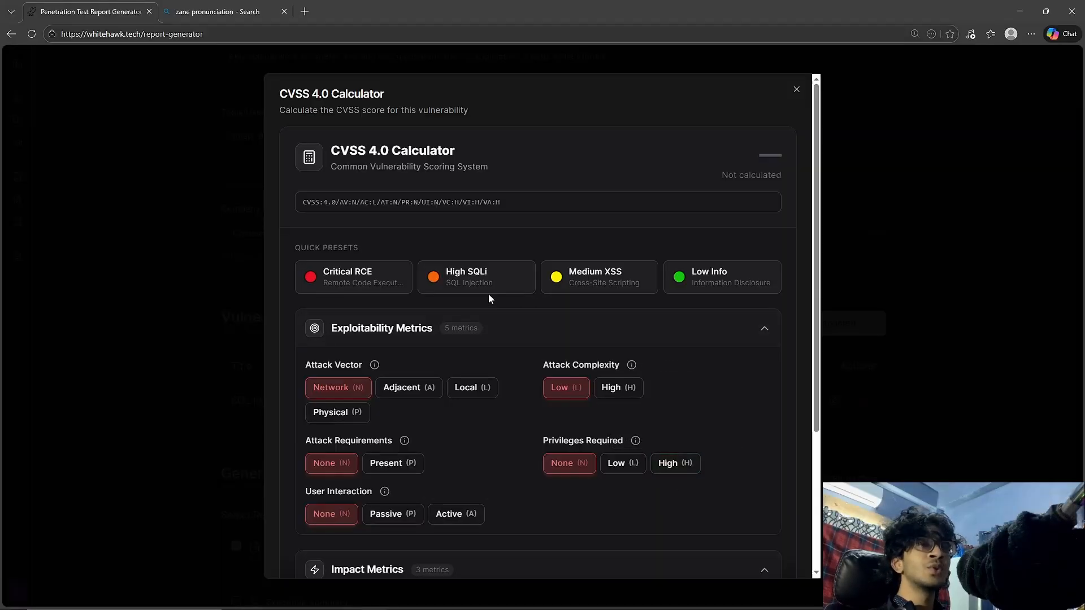
{"action": "scroll", "coordinate": [626, 338], "scroll_direction": "down", "scroll_amount": 3}
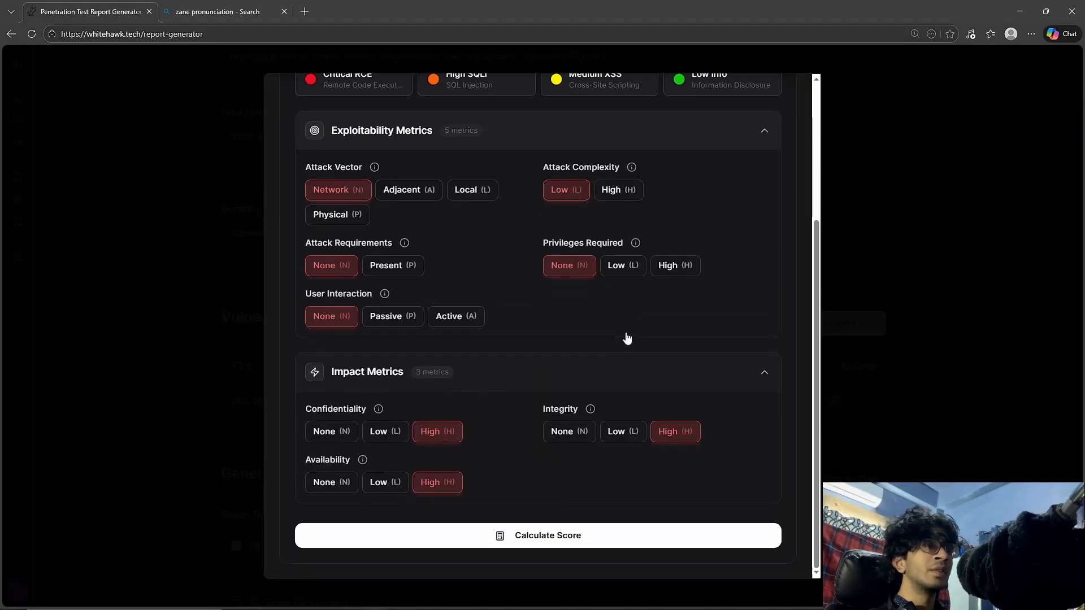
{"action": "left_click", "coordinate": [536, 535]}
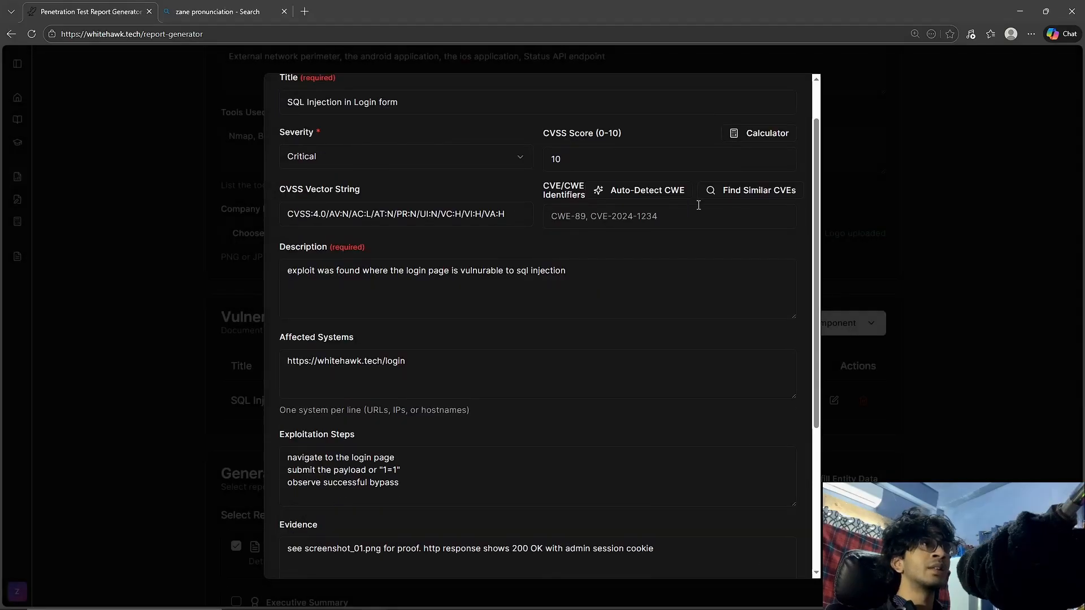
{"action": "left_click", "coordinate": [669, 191]}
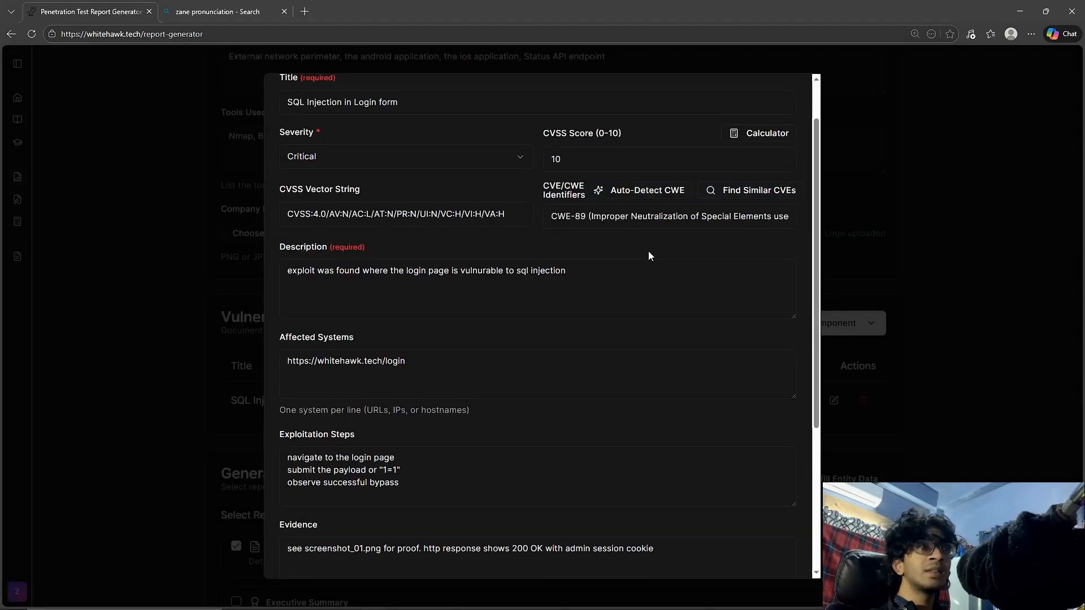
Find similar CVEs for the finding and examine the CVE-2026-25234 entry, leaving it unselected.
{"action": "left_click", "coordinate": [756, 191]}
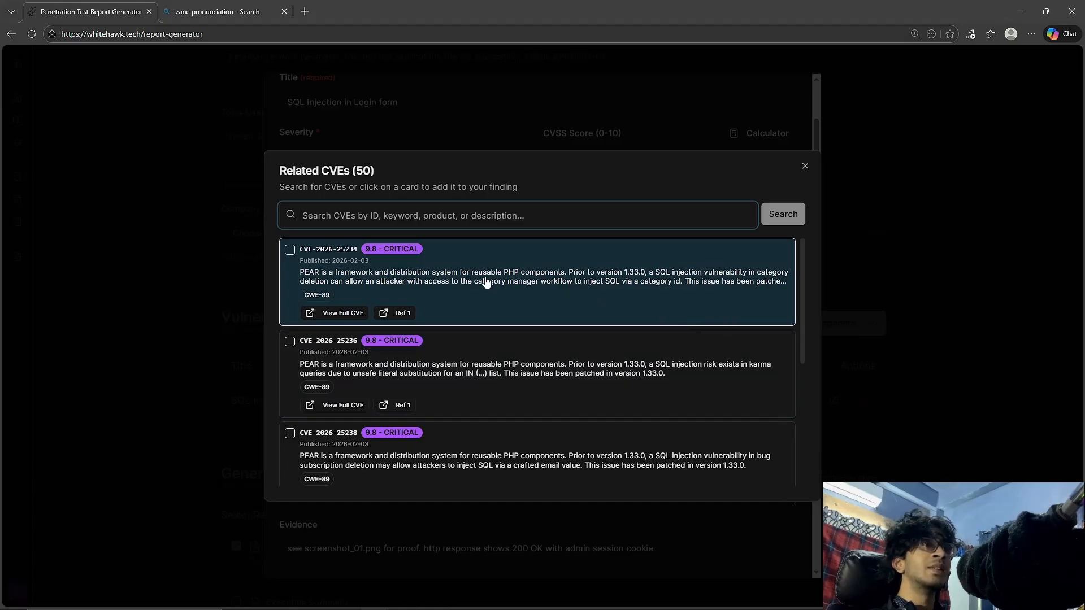
{"action": "scroll", "coordinate": [485, 282], "scroll_direction": "down", "scroll_amount": 1}
{"action": "scroll", "coordinate": [485, 282], "scroll_direction": "up", "scroll_amount": 1}
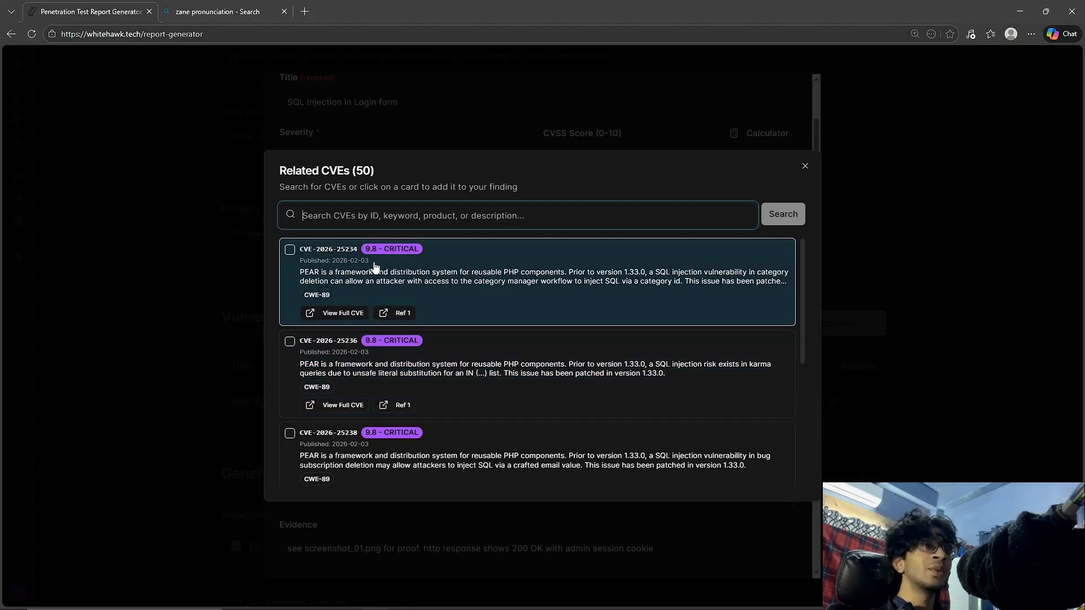
{"action": "left_click_drag", "start_coordinate": [373, 262], "coordinate": [330, 262]}
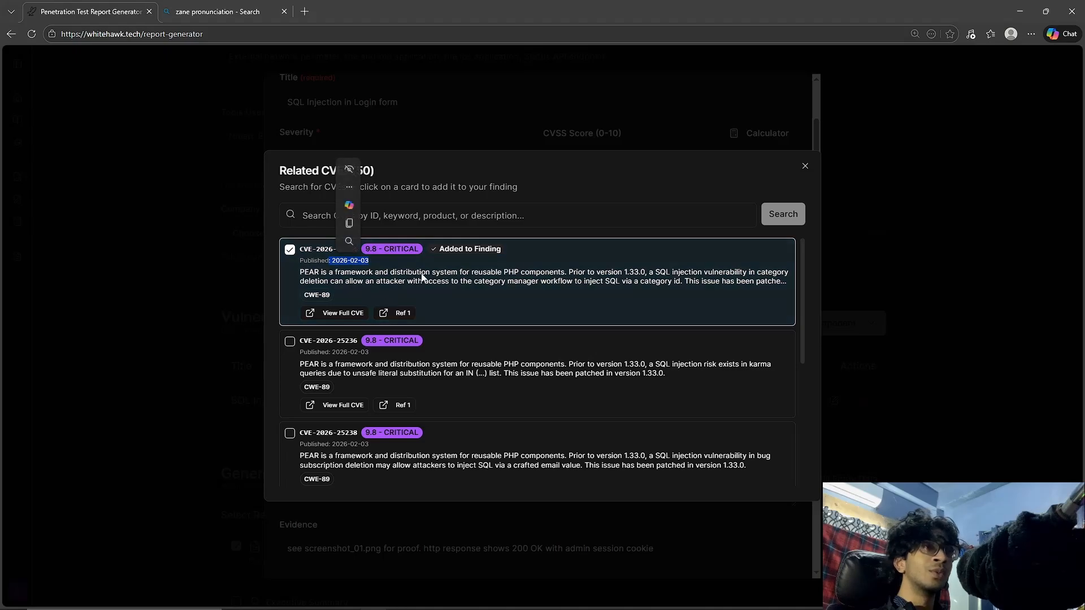
{"action": "left_click", "coordinate": [290, 250]}
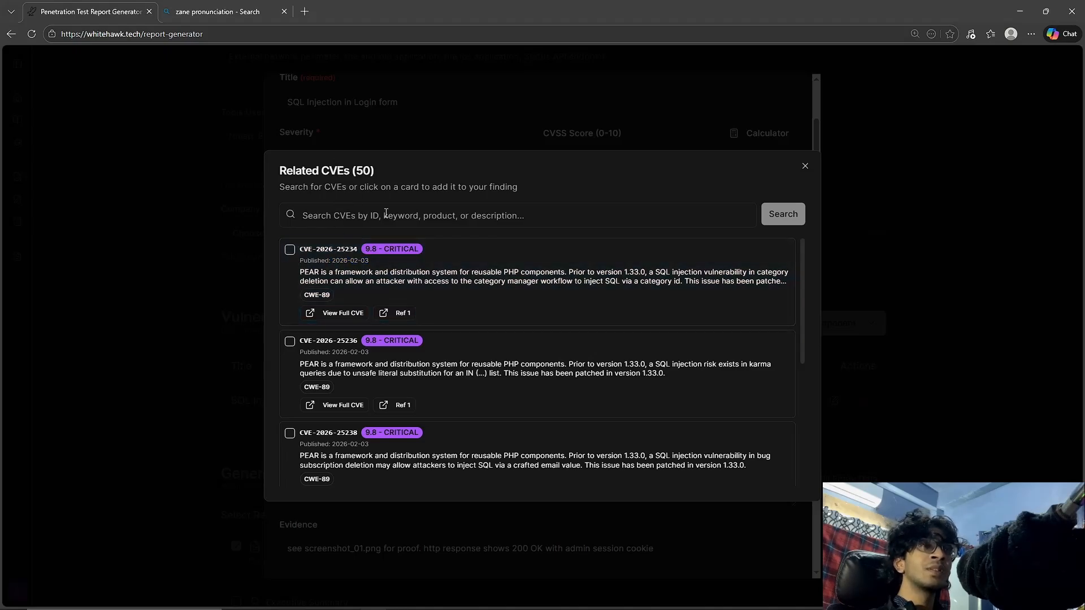
Search the related CVEs for "sql", look through the results, and close the list without adding any.
{"action": "left_click", "coordinate": [429, 227]}
{"action": "type", "text": "sql"}
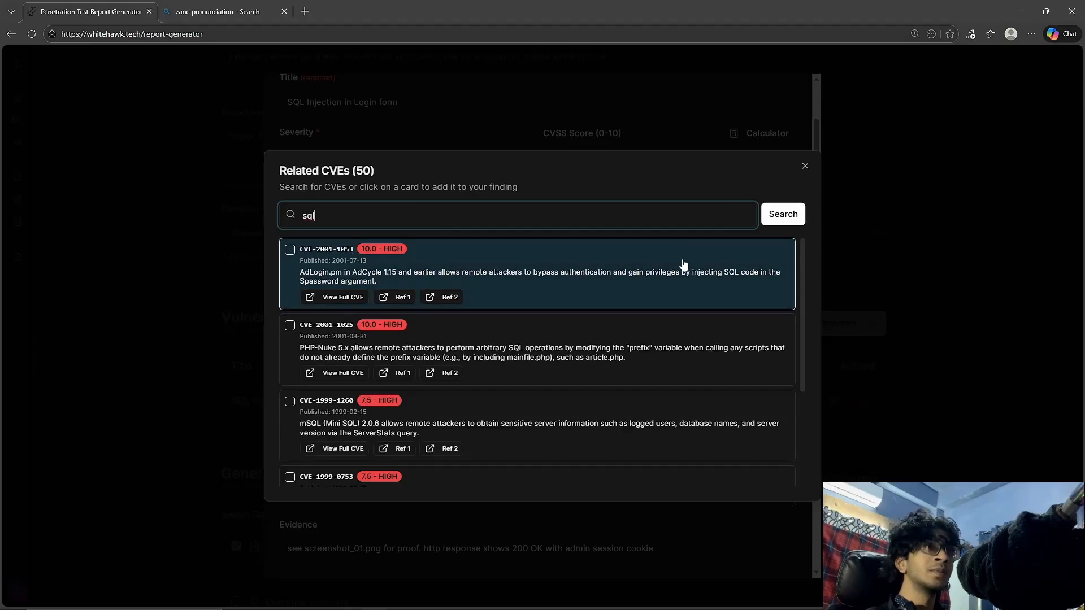
{"action": "scroll", "coordinate": [631, 316], "scroll_direction": "down", "scroll_amount": 5}
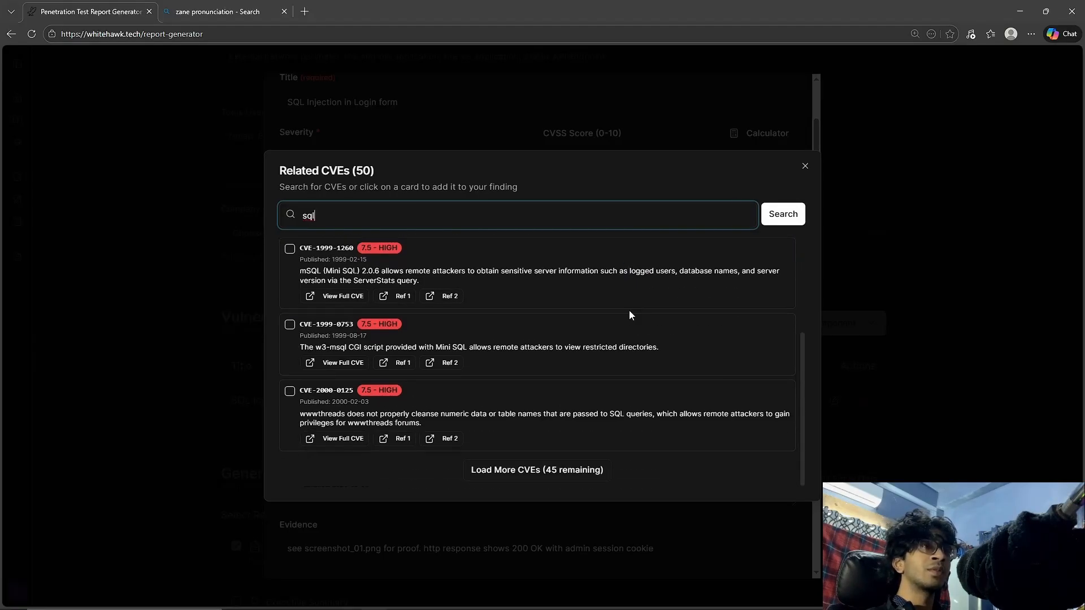
{"action": "scroll", "coordinate": [609, 328], "scroll_direction": "up", "scroll_amount": 5}
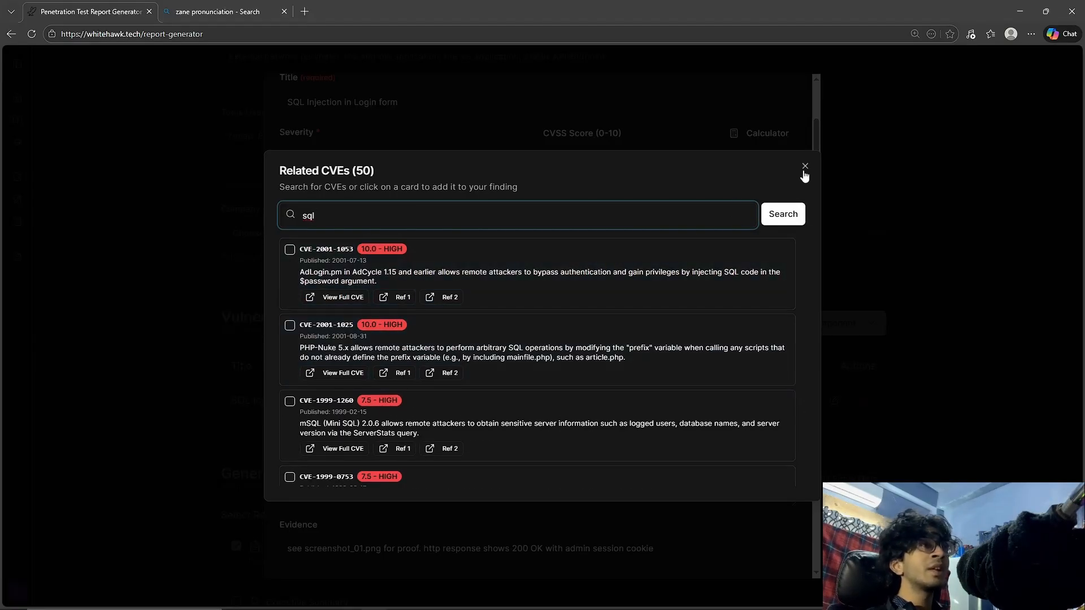
{"action": "left_click", "coordinate": [804, 171]}
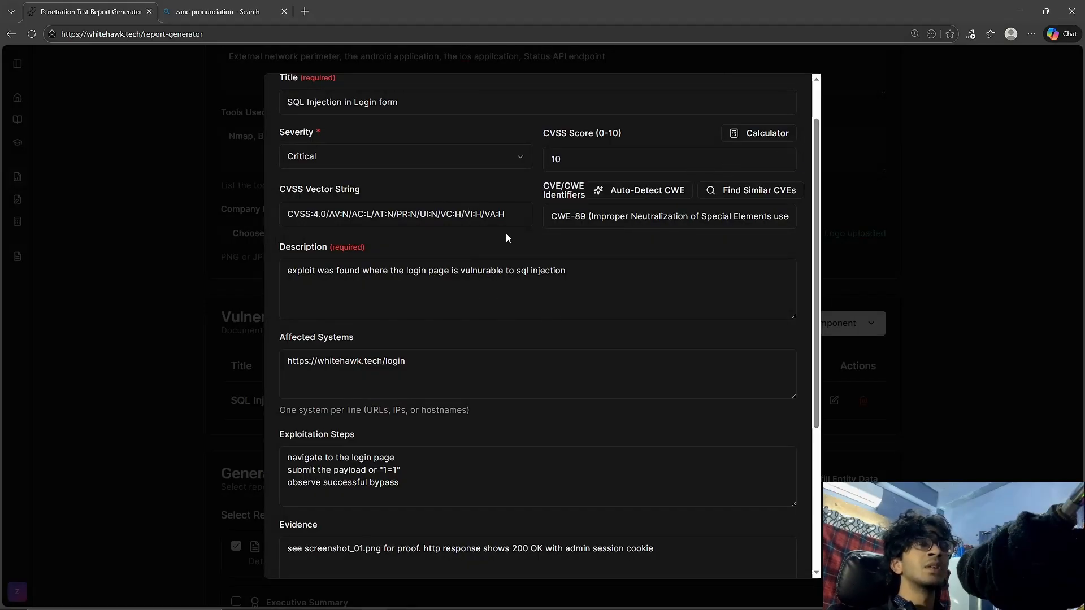
Review the SQL injection finding's CVSS vector string, severity, description and affected systems fields.
{"action": "left_click_drag", "start_coordinate": [511, 217], "coordinate": [254, 228]}
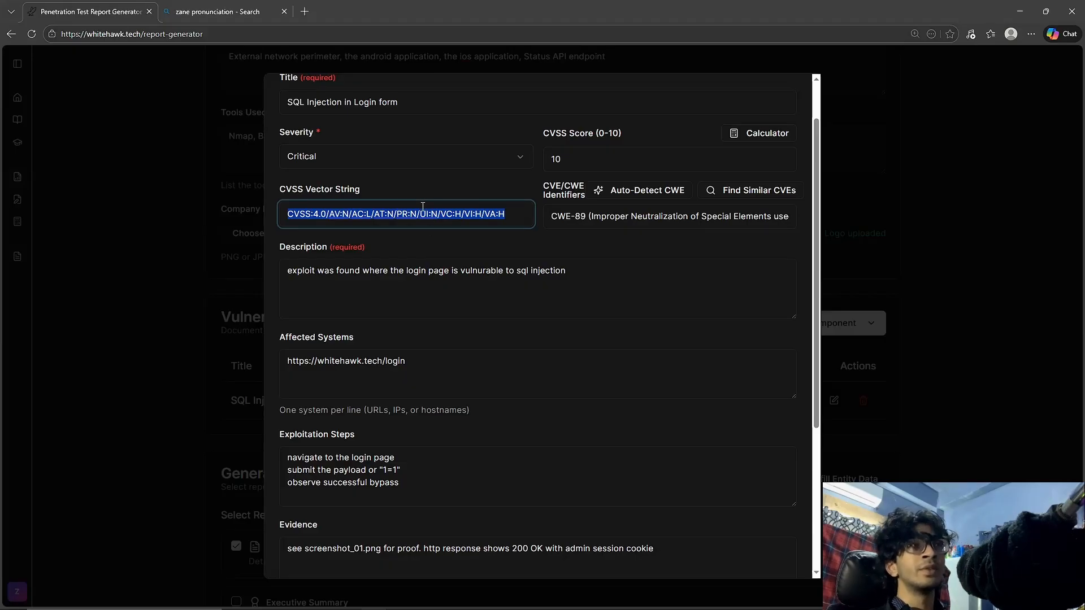
{"action": "left_click_drag", "start_coordinate": [374, 248], "coordinate": [316, 243]}
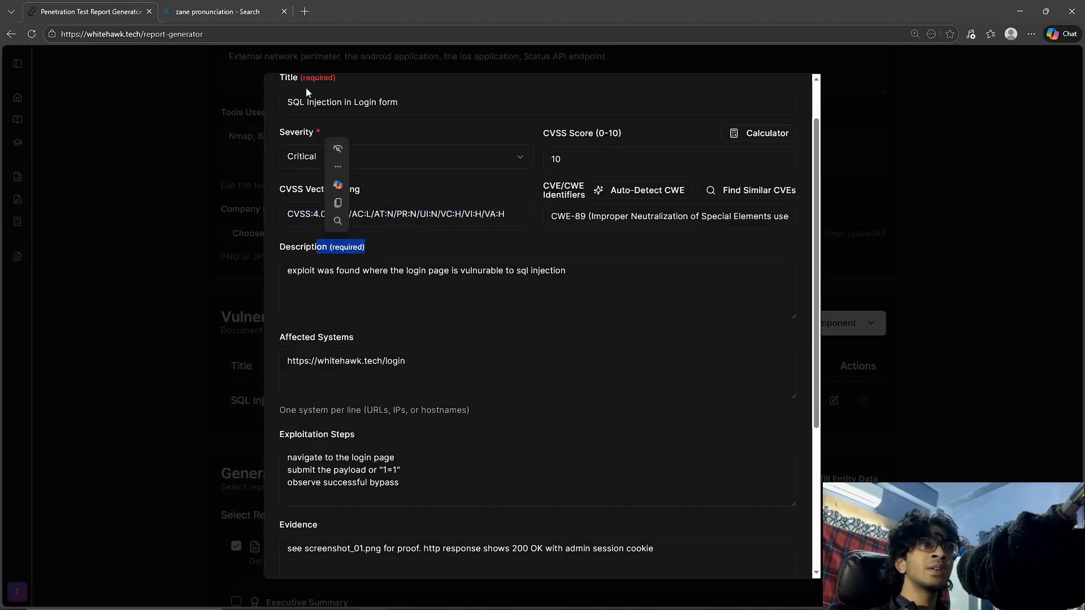
{"action": "left_click_drag", "start_coordinate": [326, 126], "coordinate": [315, 136]}
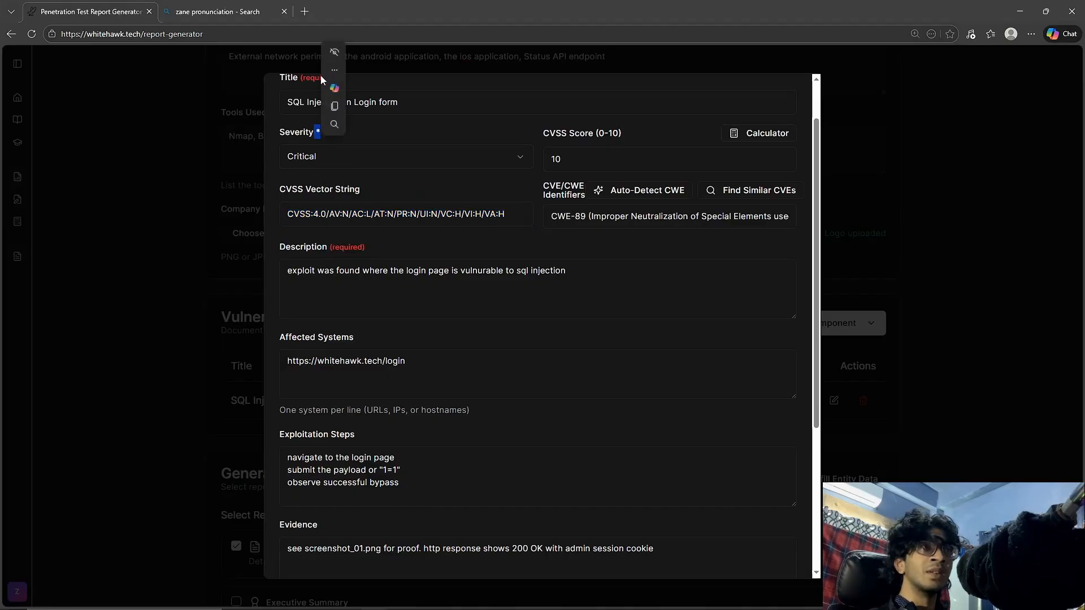
{"action": "left_click", "coordinate": [365, 190]}
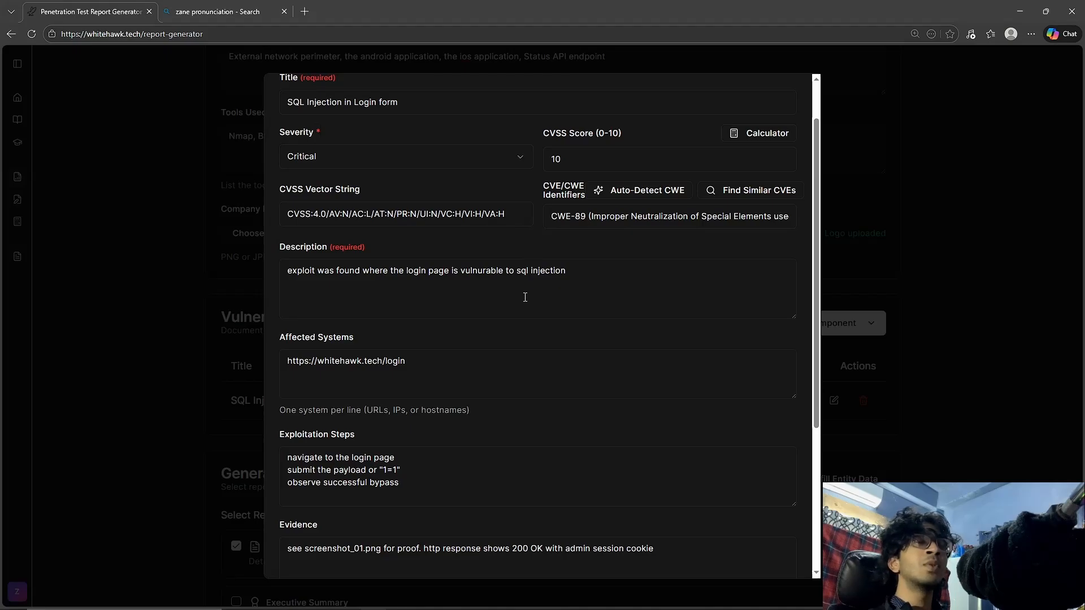
{"action": "scroll", "coordinate": [509, 335], "scroll_direction": "down", "scroll_amount": 1}
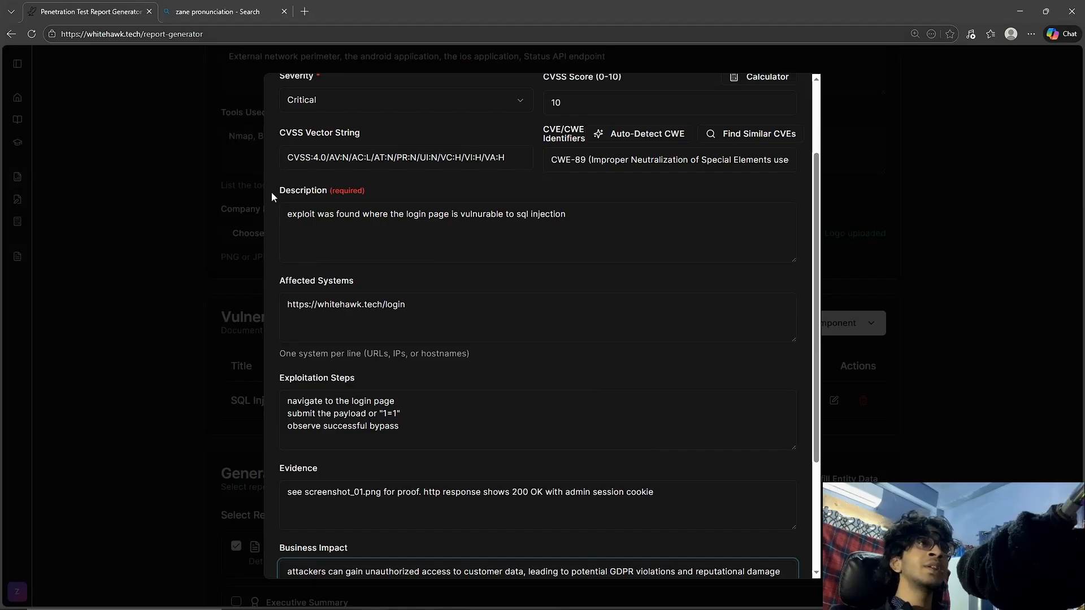
{"action": "left_click_drag", "start_coordinate": [272, 192], "coordinate": [354, 195]}
{"action": "left_click", "coordinate": [370, 251]}
{"action": "left_click_drag", "start_coordinate": [354, 282], "coordinate": [270, 285]}
{"action": "left_click", "coordinate": [373, 322]}
Examine the finding's affected system URL and its exploitation steps, including the "1=1" payload.
{"action": "scroll", "coordinate": [376, 327], "scroll_direction": "down", "scroll_amount": 2}
{"action": "scroll", "coordinate": [377, 330], "scroll_direction": "down", "scroll_amount": 1}
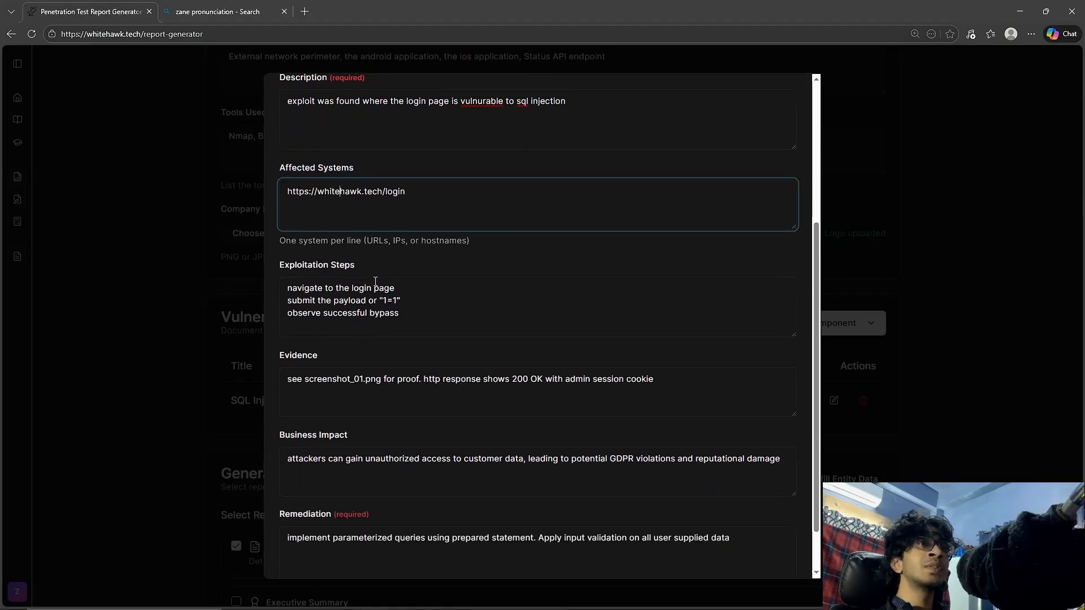
{"action": "left_click_drag", "start_coordinate": [371, 288], "coordinate": [300, 280]}
{"action": "left_click", "coordinate": [366, 237]}
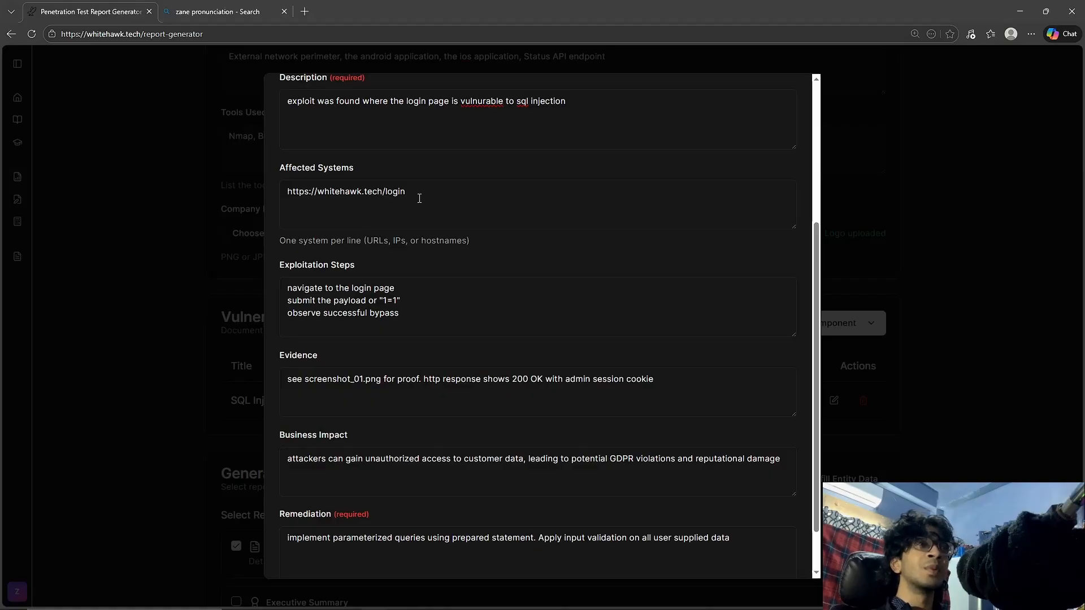
{"action": "left_click_drag", "start_coordinate": [419, 198], "coordinate": [331, 225]}
{"action": "left_click", "coordinate": [376, 277]}
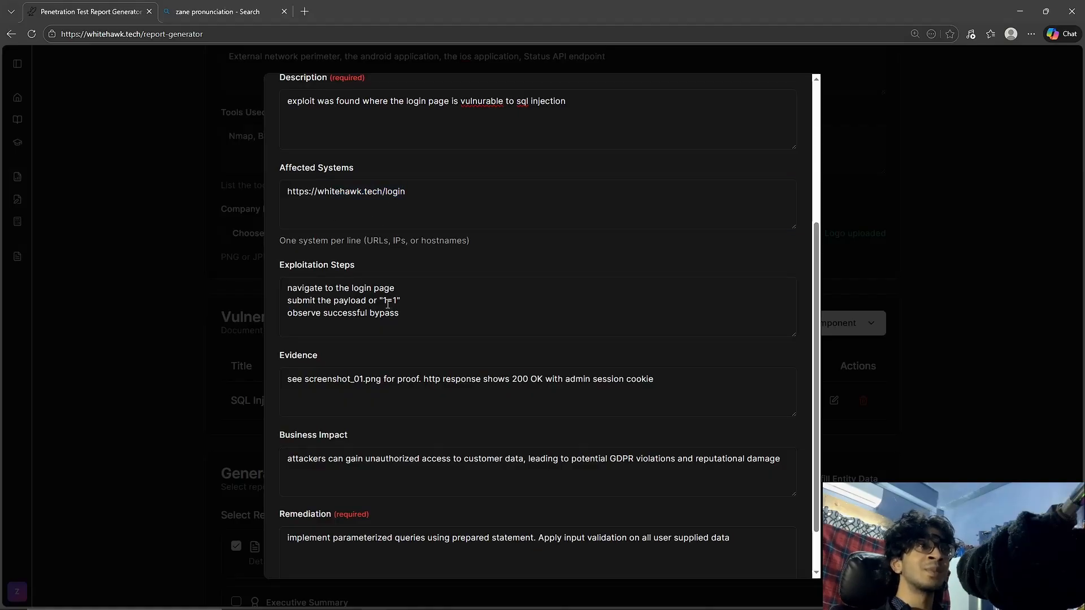
{"action": "left_click_drag", "start_coordinate": [383, 300], "coordinate": [397, 303]}
{"action": "left_click", "coordinate": [436, 230]}
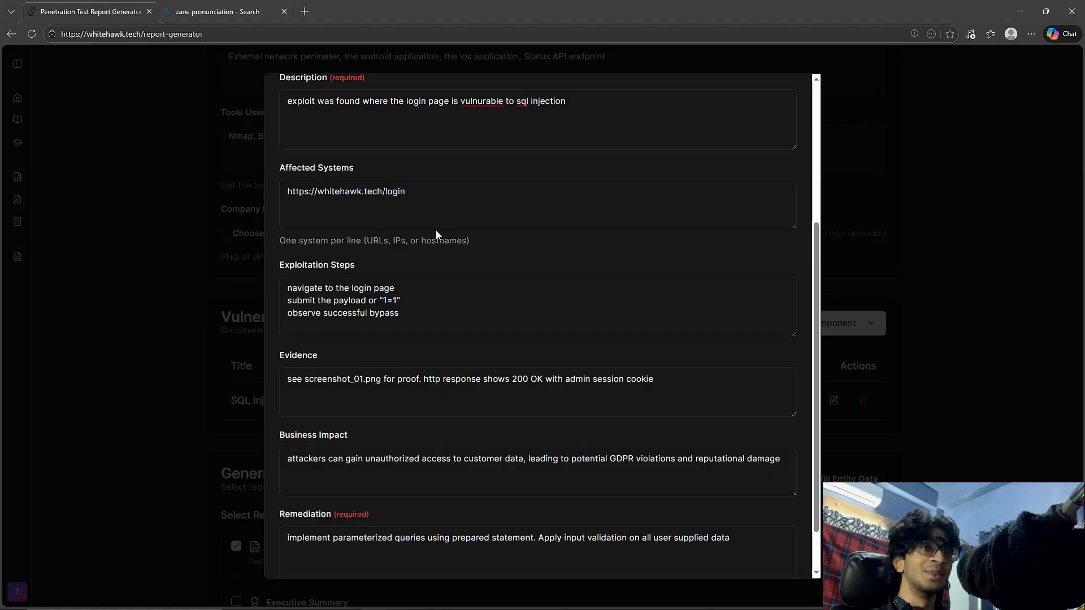
Review the finding's evidence, business impact and remediation text, and save the updated finding.
{"action": "scroll", "coordinate": [334, 290], "scroll_direction": "down", "scroll_amount": 1}
{"action": "left_click_drag", "start_coordinate": [335, 291], "coordinate": [426, 324]}
{"action": "left_click", "coordinate": [517, 346]}
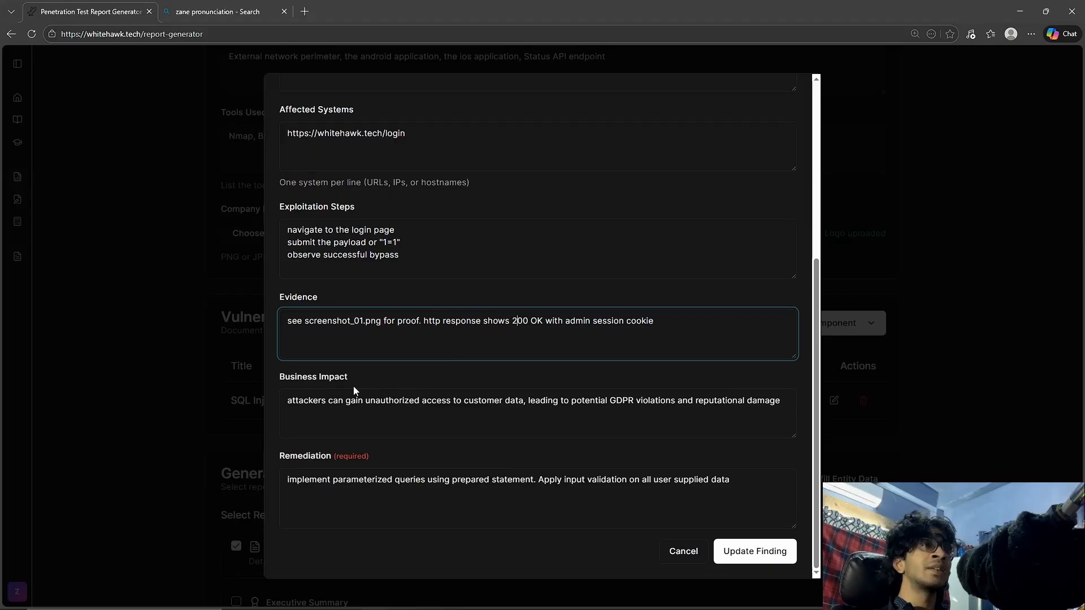
{"action": "left_click_drag", "start_coordinate": [353, 386], "coordinate": [280, 381]}
{"action": "left_click", "coordinate": [382, 379]}
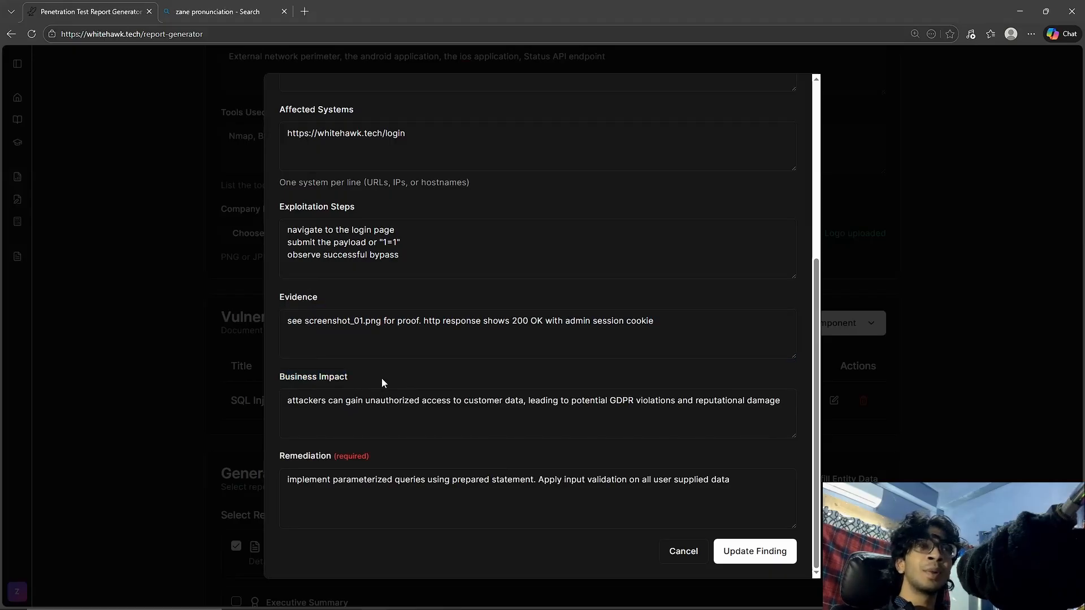
{"action": "left_click_drag", "start_coordinate": [370, 456], "coordinate": [269, 460]}
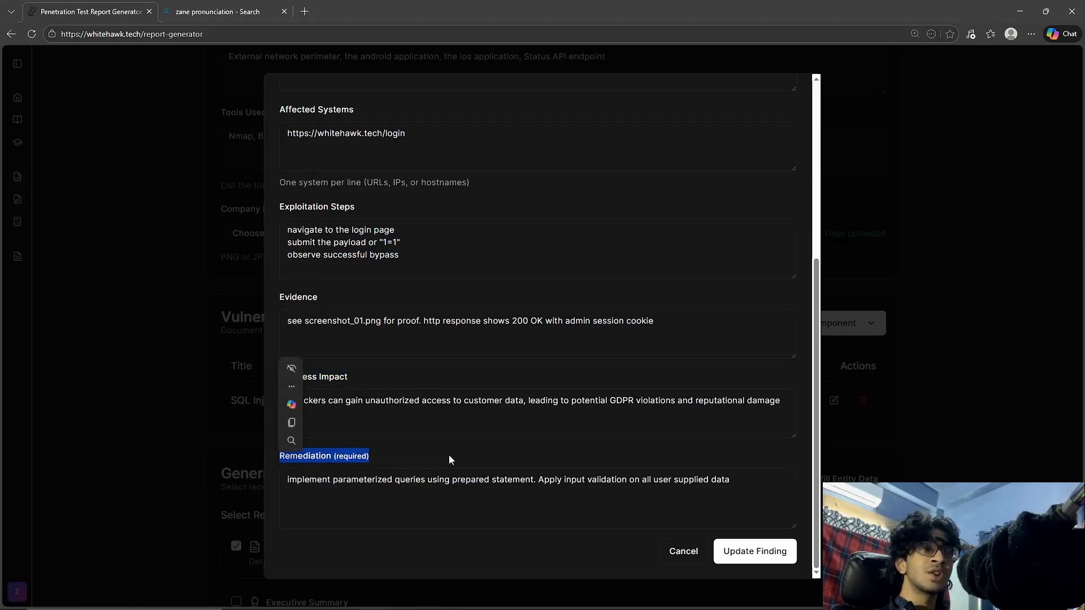
{"action": "left_click_drag", "start_coordinate": [731, 479], "coordinate": [417, 479]}
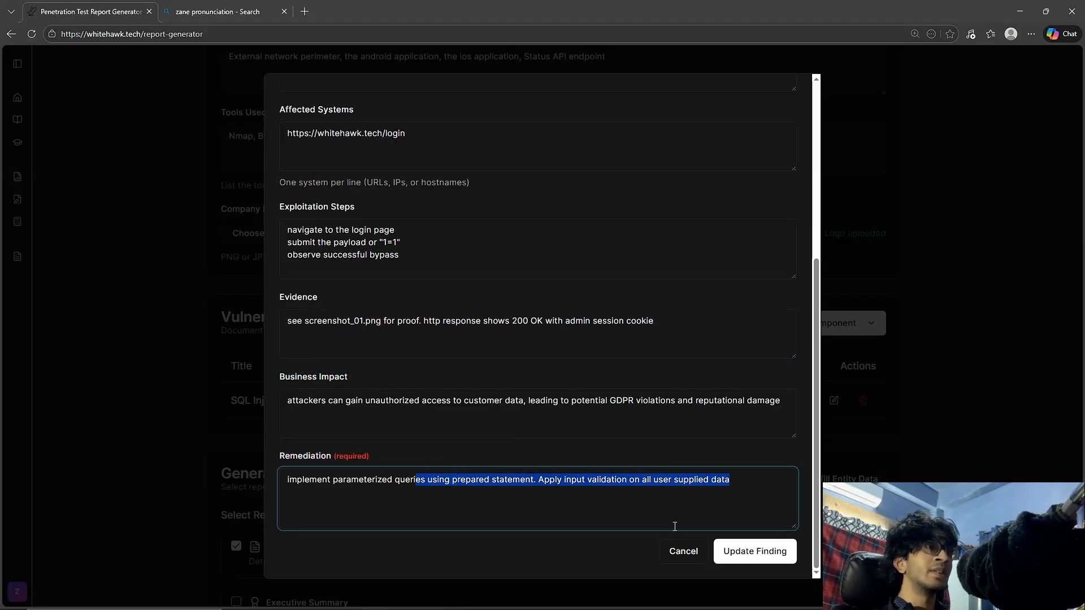
{"action": "left_click", "coordinate": [755, 551]}
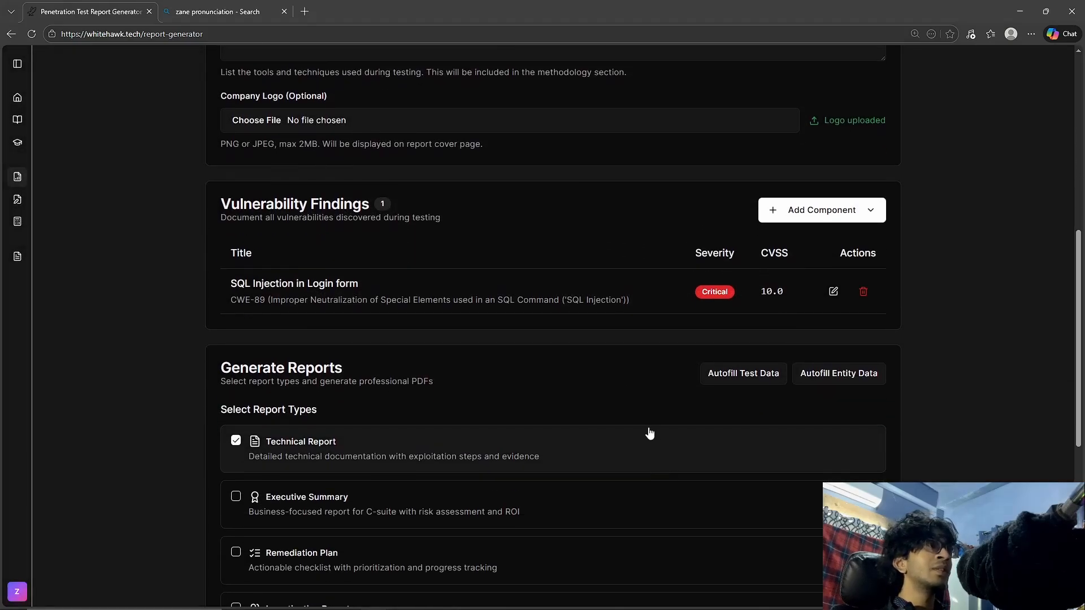
Include the Executive Summary and Remediation Plan report types and enable the HTML output format.
{"action": "scroll", "coordinate": [457, 375], "scroll_direction": "down", "scroll_amount": 2}
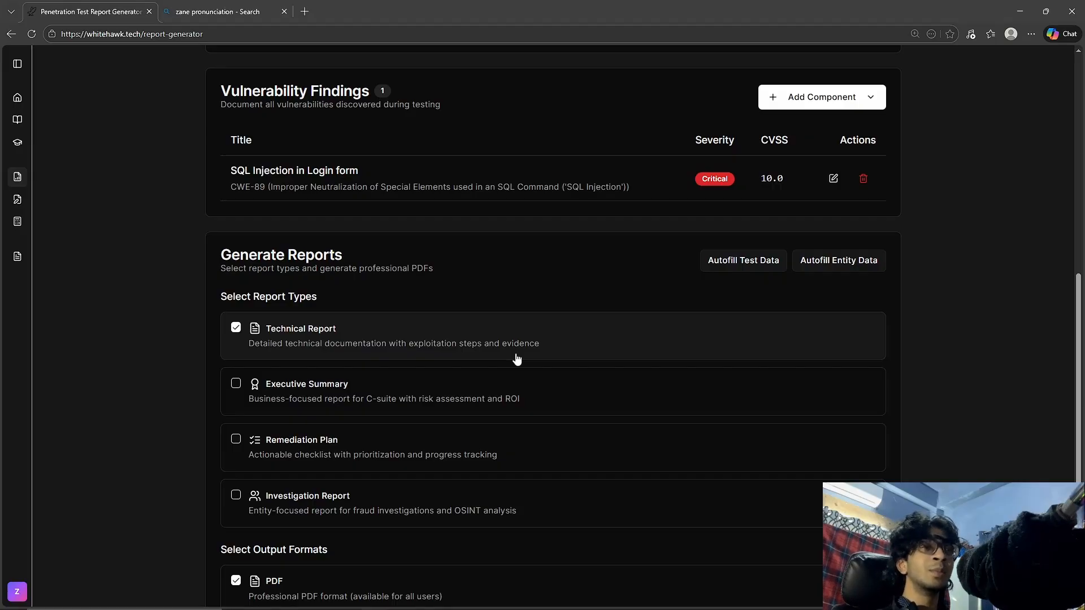
{"action": "left_click", "coordinate": [502, 389]}
{"action": "left_click", "coordinate": [499, 437]}
{"action": "scroll", "coordinate": [543, 400], "scroll_direction": "down", "scroll_amount": 2}
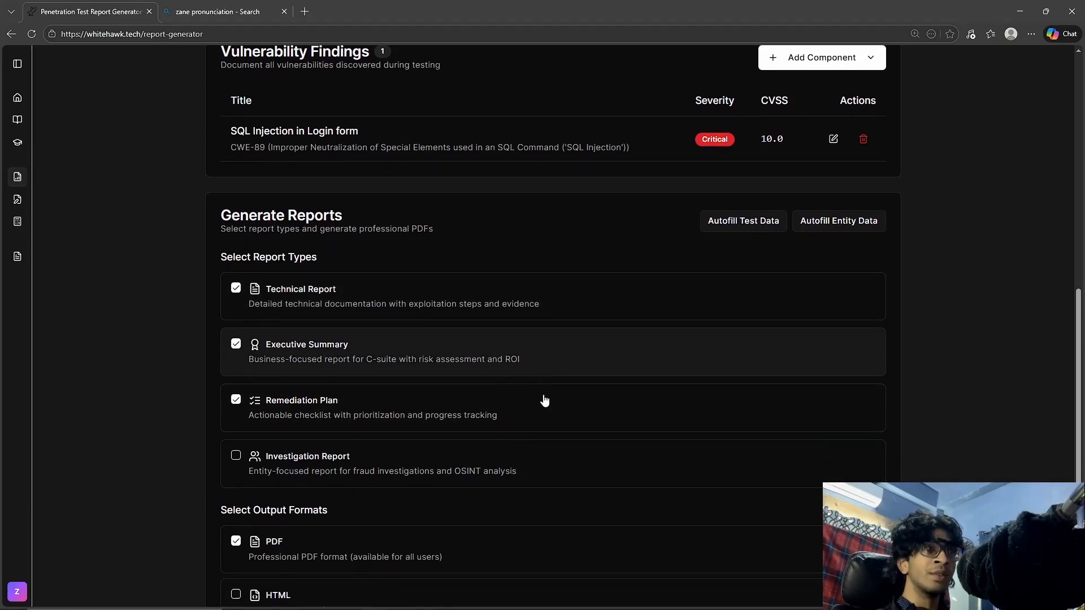
{"action": "scroll", "coordinate": [542, 392], "scroll_direction": "down", "scroll_amount": 1}
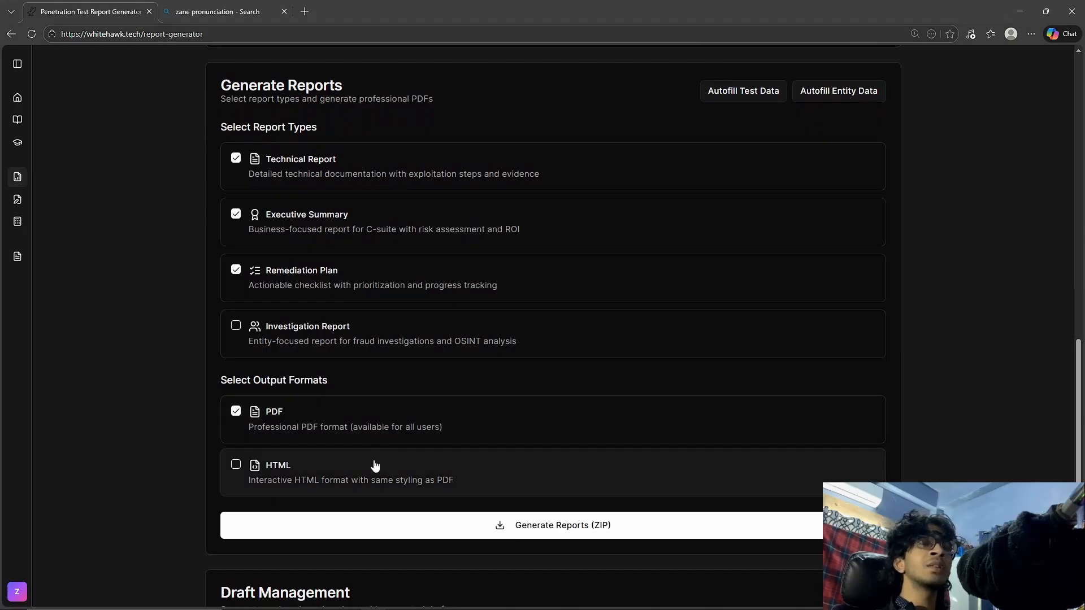
{"action": "left_click", "coordinate": [374, 465]}
Look over the report types, output formats and the component types available for the report, without adding a component.
{"action": "scroll", "coordinate": [537, 424], "scroll_direction": "up", "scroll_amount": 2}
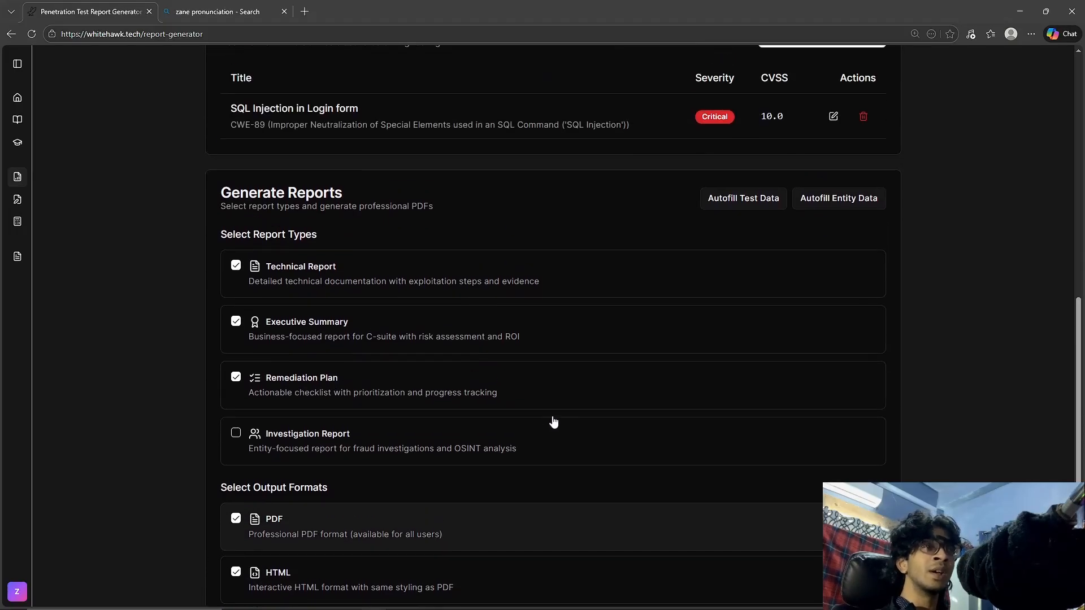
{"action": "scroll", "coordinate": [559, 415], "scroll_direction": "down", "scroll_amount": 2}
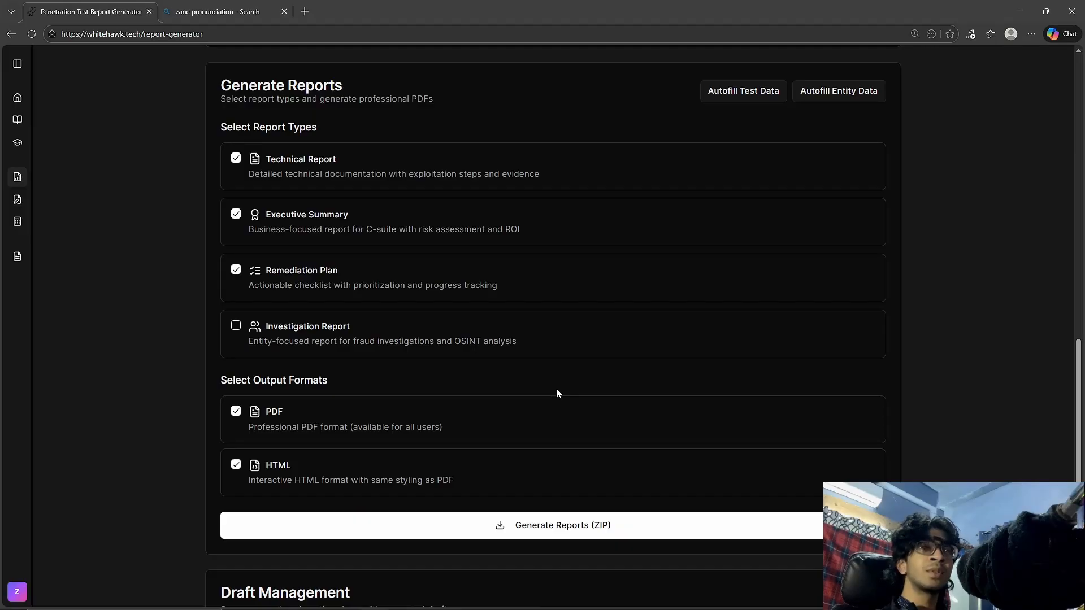
{"action": "scroll", "coordinate": [557, 393], "scroll_direction": "up", "scroll_amount": 3}
{"action": "scroll", "coordinate": [595, 332], "scroll_direction": "down", "scroll_amount": 1}
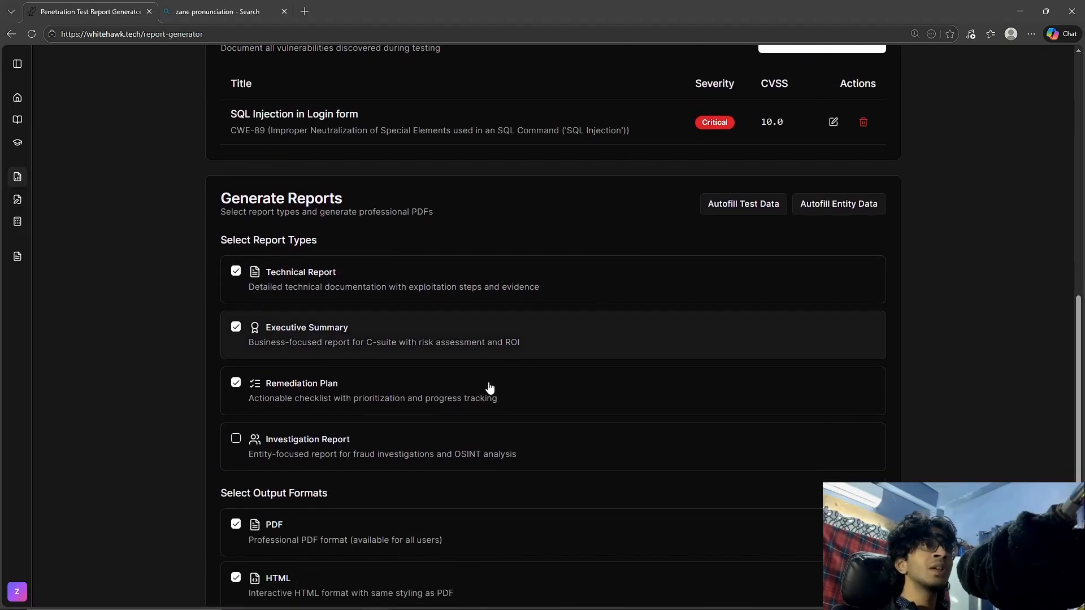
{"action": "scroll", "coordinate": [593, 310], "scroll_direction": "up", "scroll_amount": 3}
{"action": "left_click", "coordinate": [872, 217]}
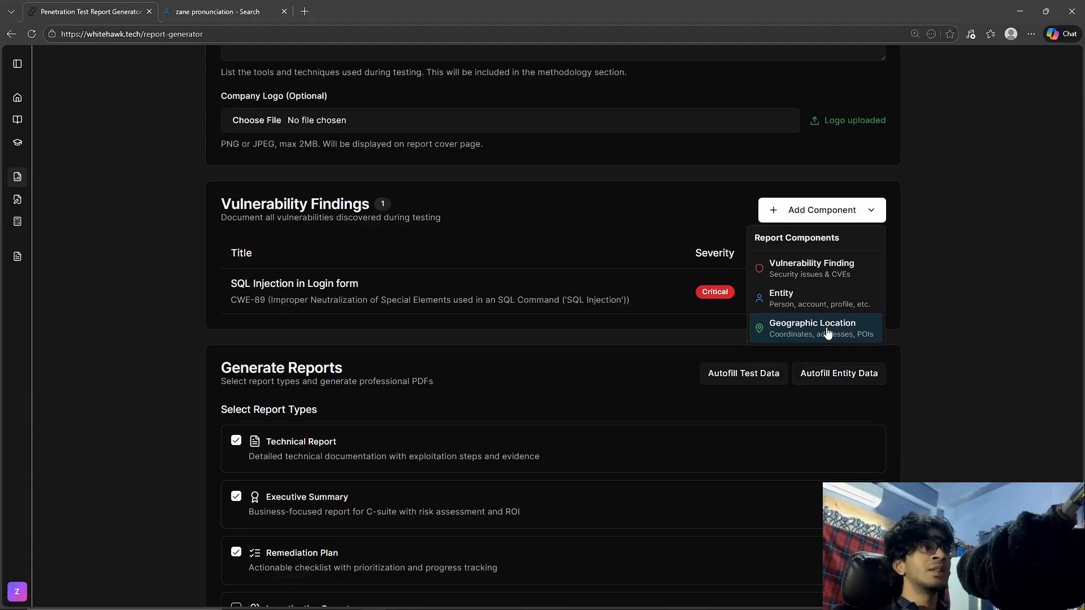
{"action": "left_click", "coordinate": [483, 351]}
{"action": "scroll", "coordinate": [482, 351], "scroll_direction": "down", "scroll_amount": 4}
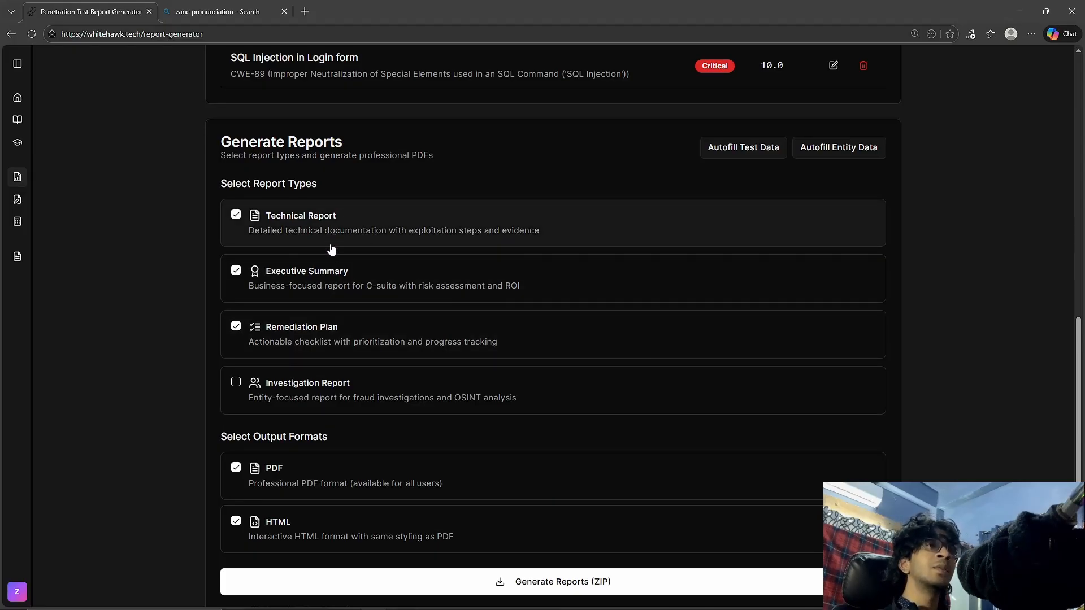
{"action": "scroll", "coordinate": [332, 305], "scroll_direction": "down", "scroll_amount": 1}
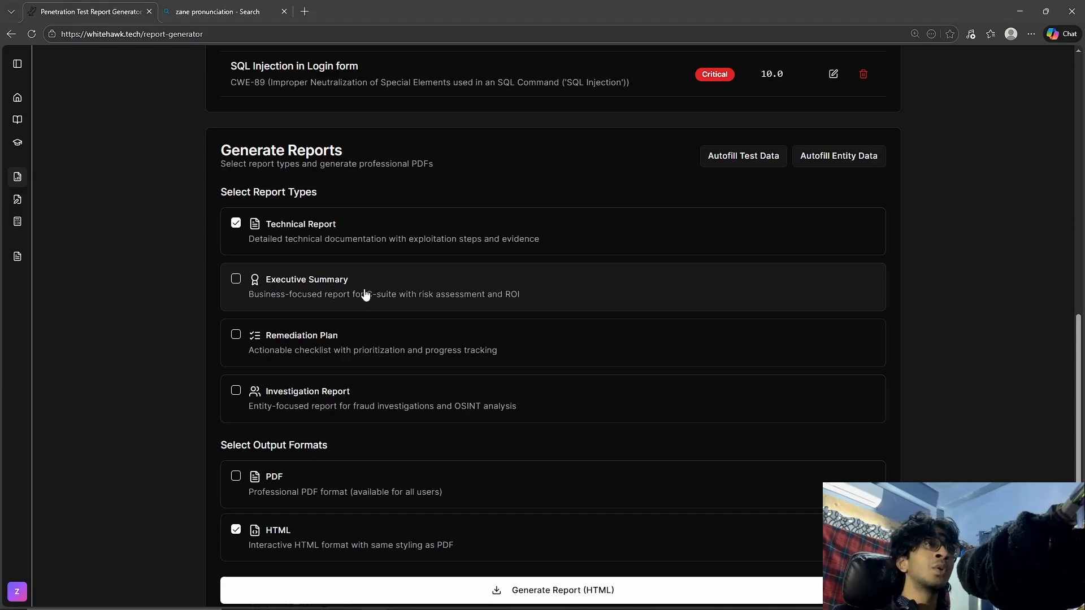
Enable the PDF output format alongside HTML, and include the Remediation Plan and Executive Summary report types.
{"action": "scroll", "coordinate": [584, 458], "scroll_direction": "down", "scroll_amount": 3}
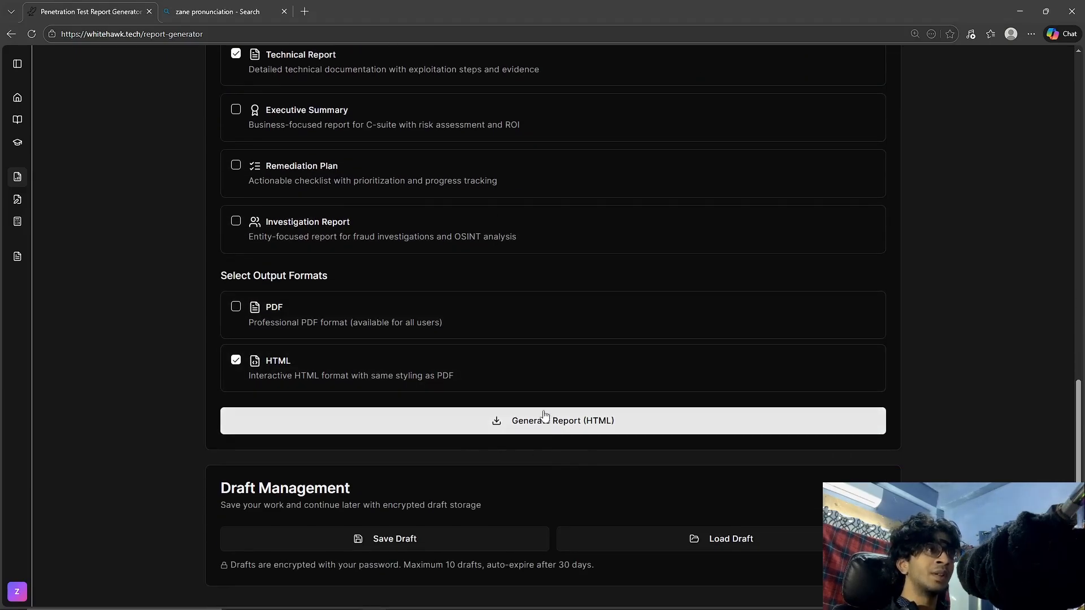
{"action": "left_click", "coordinate": [385, 331]}
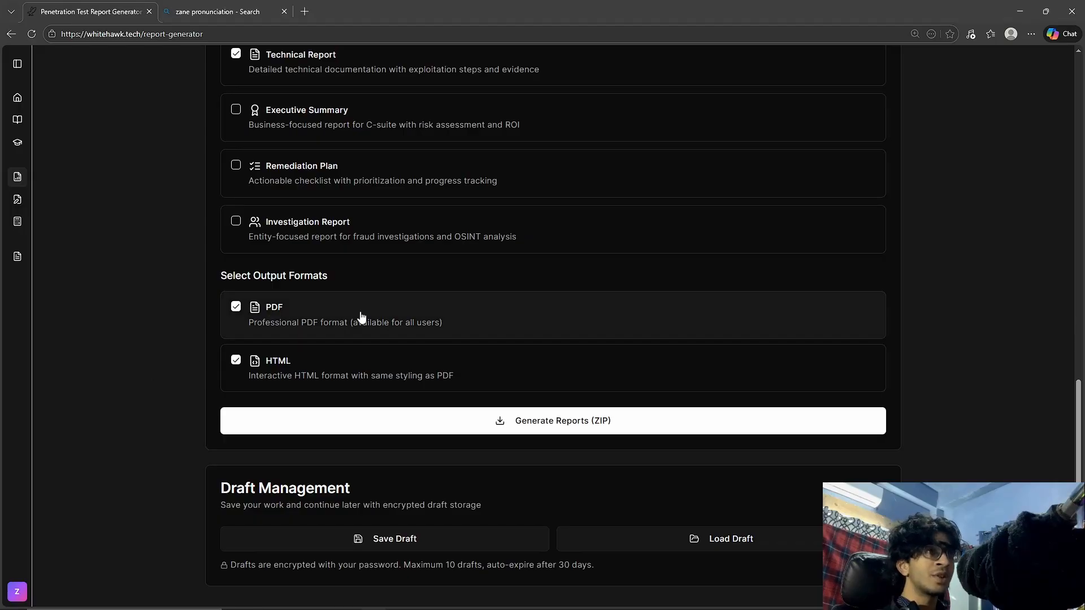
{"action": "left_click", "coordinate": [344, 368]}
{"action": "left_click", "coordinate": [344, 367]}
{"action": "left_click", "coordinate": [342, 173]}
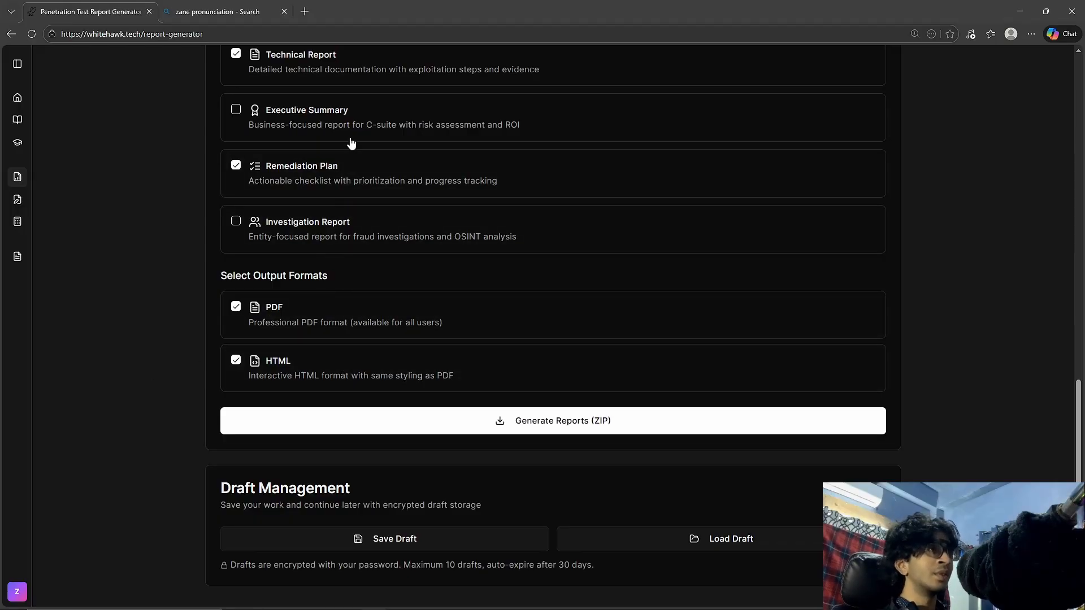
{"action": "left_click", "coordinate": [350, 122]}
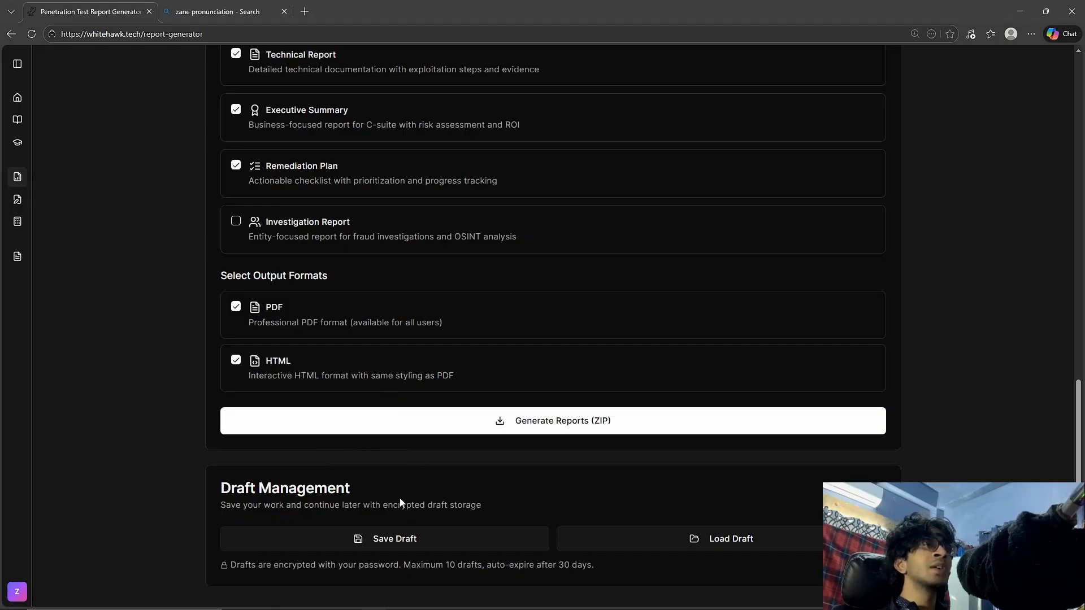
Open the encryption notice for saving a draft and dismiss it without accepting.
{"action": "left_click", "coordinate": [402, 539]}
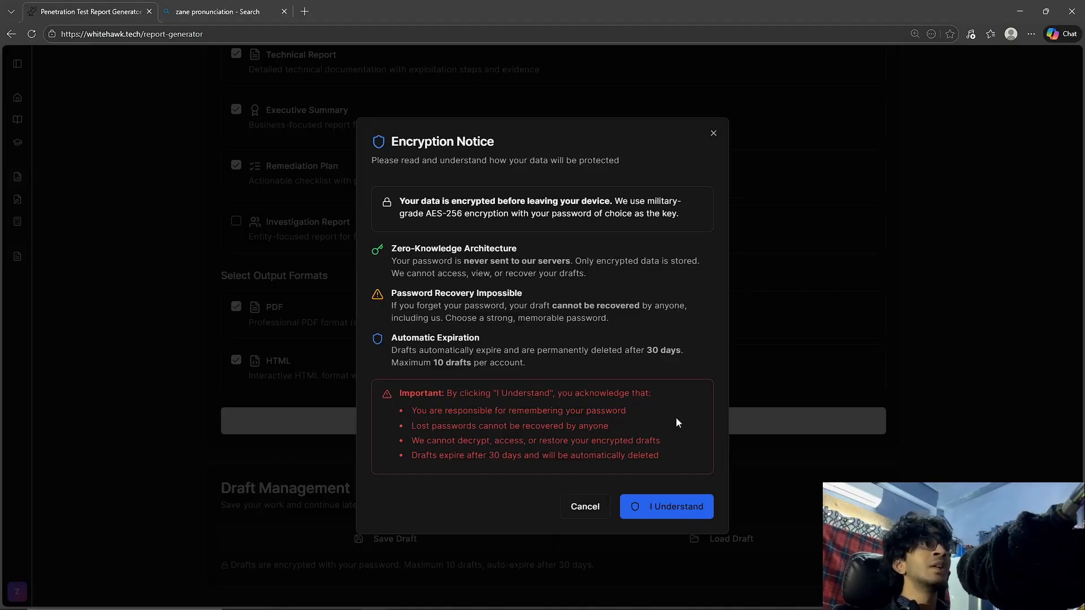
{"action": "left_click", "coordinate": [713, 134]}
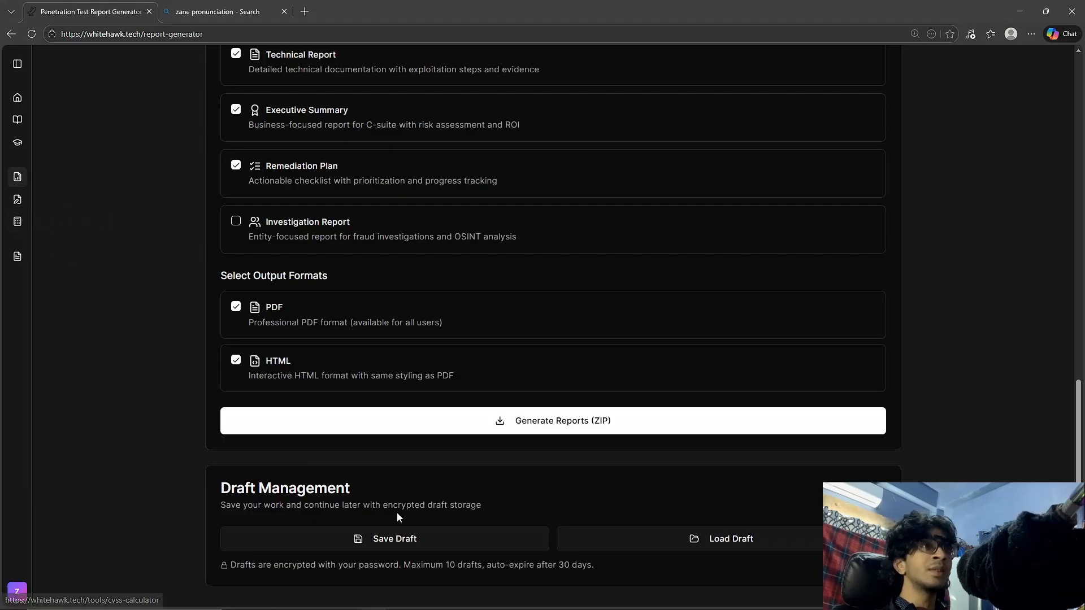
{"action": "scroll", "coordinate": [411, 436], "scroll_direction": "up", "scroll_amount": 15}
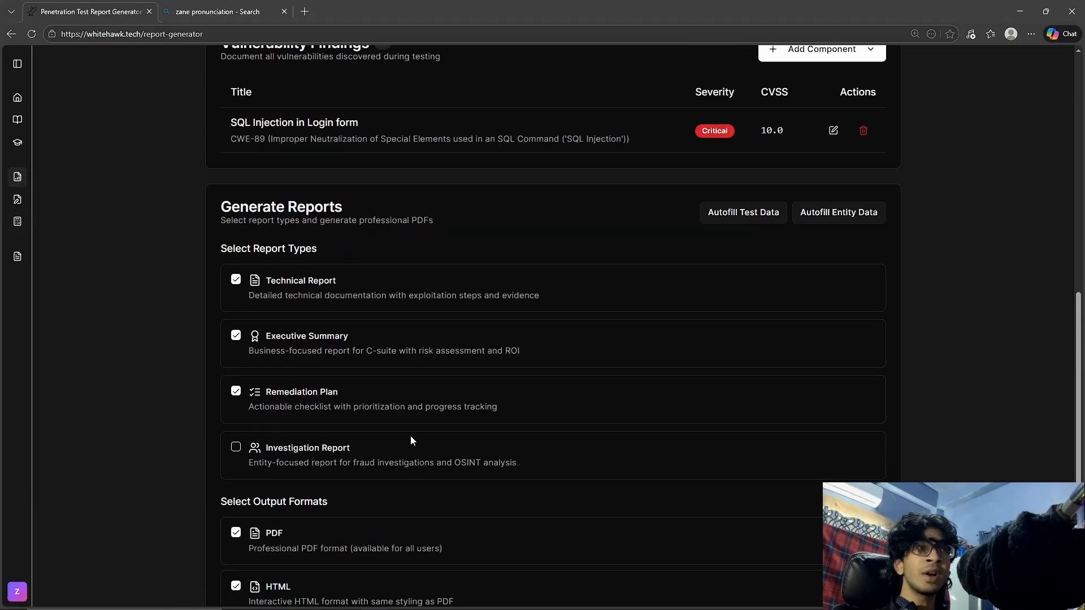
{"action": "scroll", "coordinate": [412, 432], "scroll_direction": "down", "scroll_amount": 15}
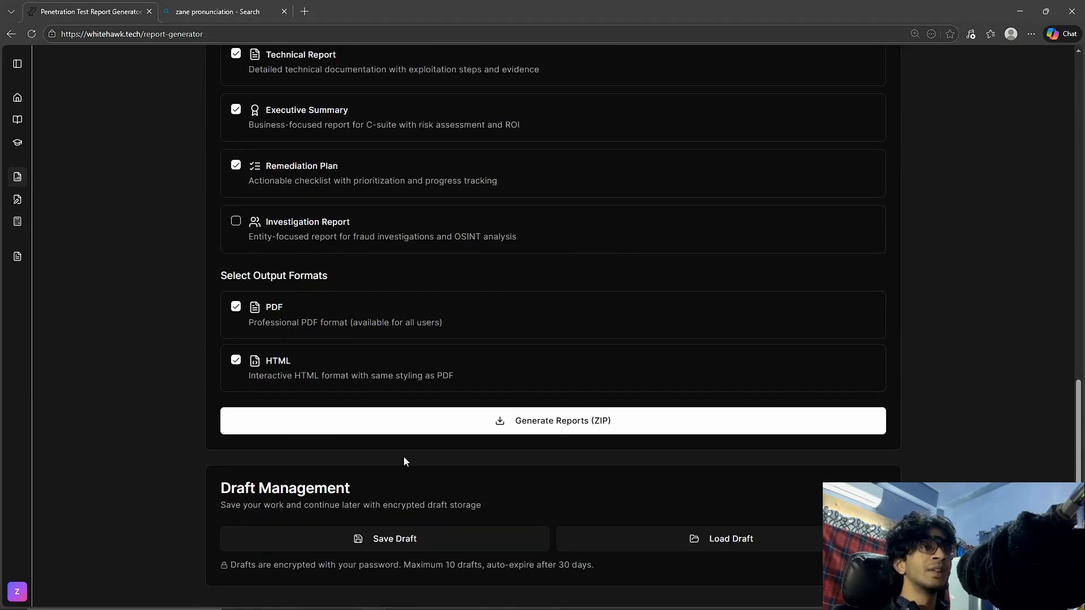
Accept the draft encryption notice, look over the draft name and encryption password fields, and close the form without saving.
{"action": "left_click", "coordinate": [377, 541]}
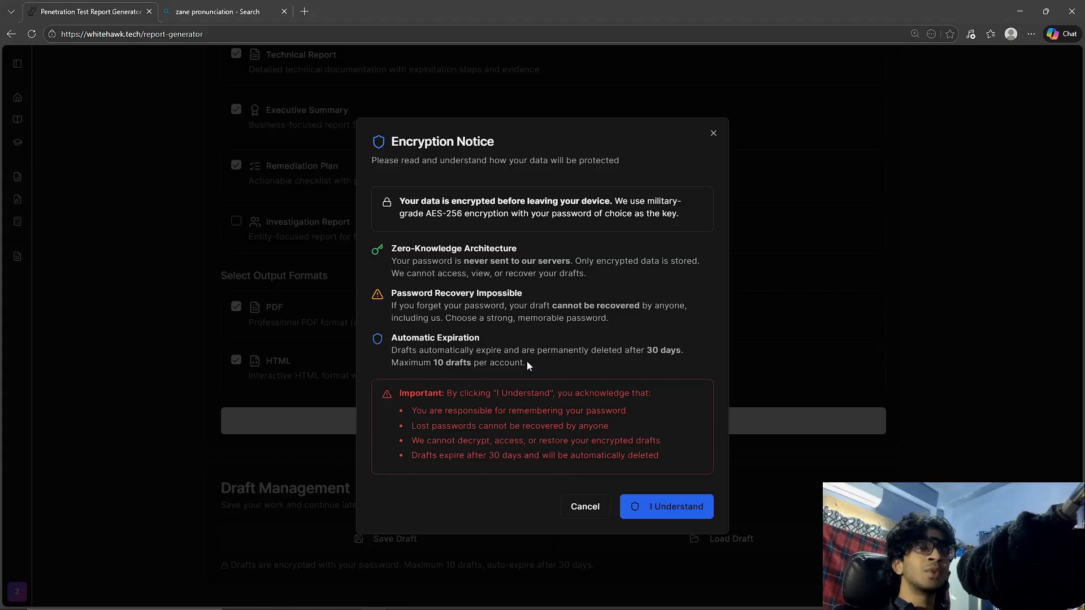
{"action": "left_click_drag", "start_coordinate": [669, 459], "coordinate": [375, 395]}
{"action": "left_click", "coordinate": [704, 357]}
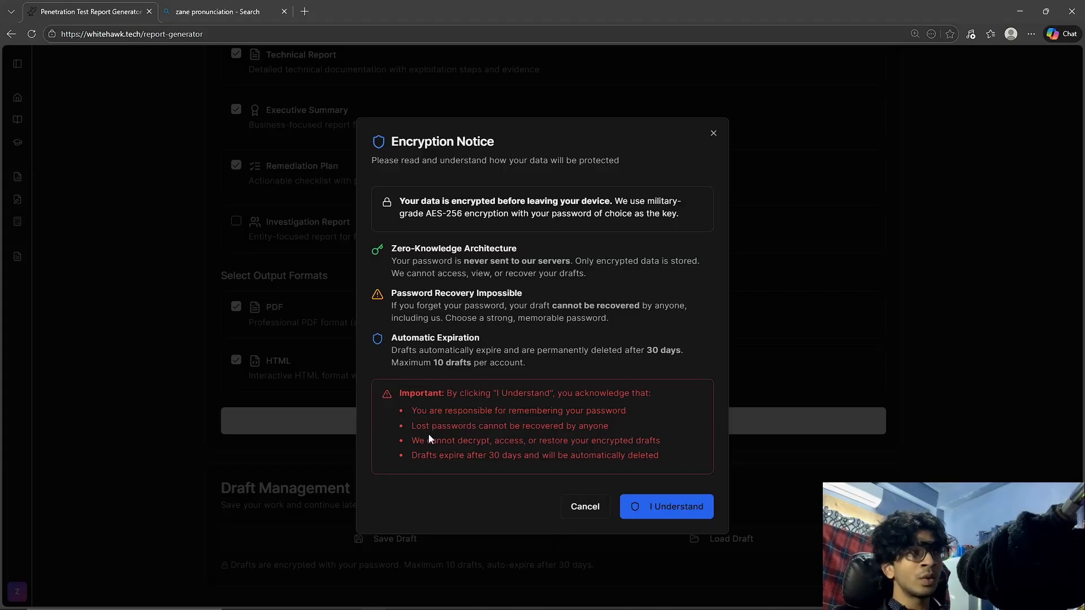
{"action": "left_click", "coordinate": [665, 512]}
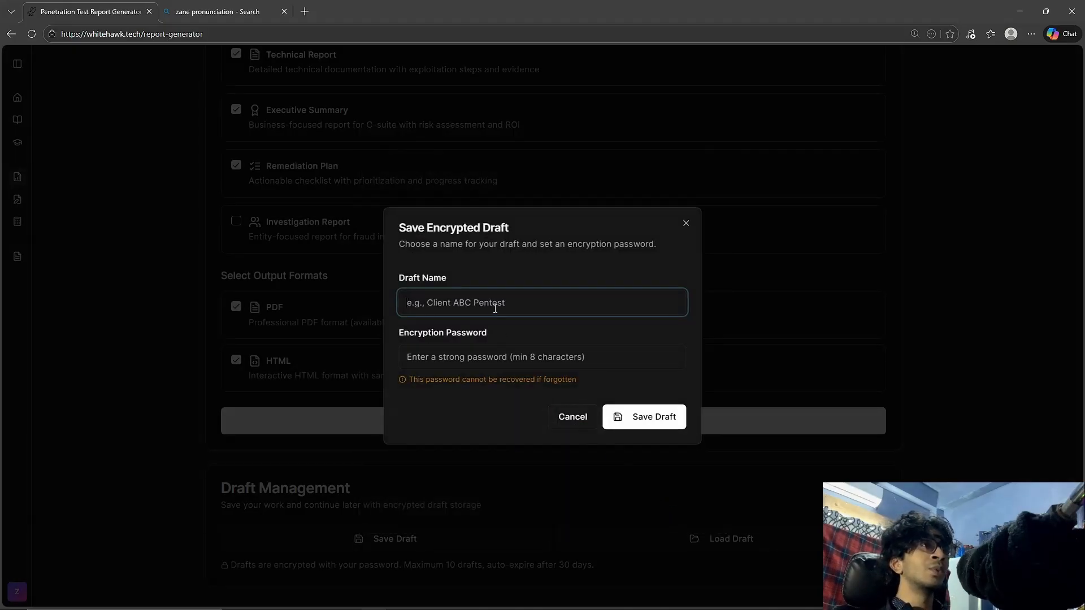
{"action": "left_click", "coordinate": [467, 360]}
{"action": "left_click", "coordinate": [466, 301]}
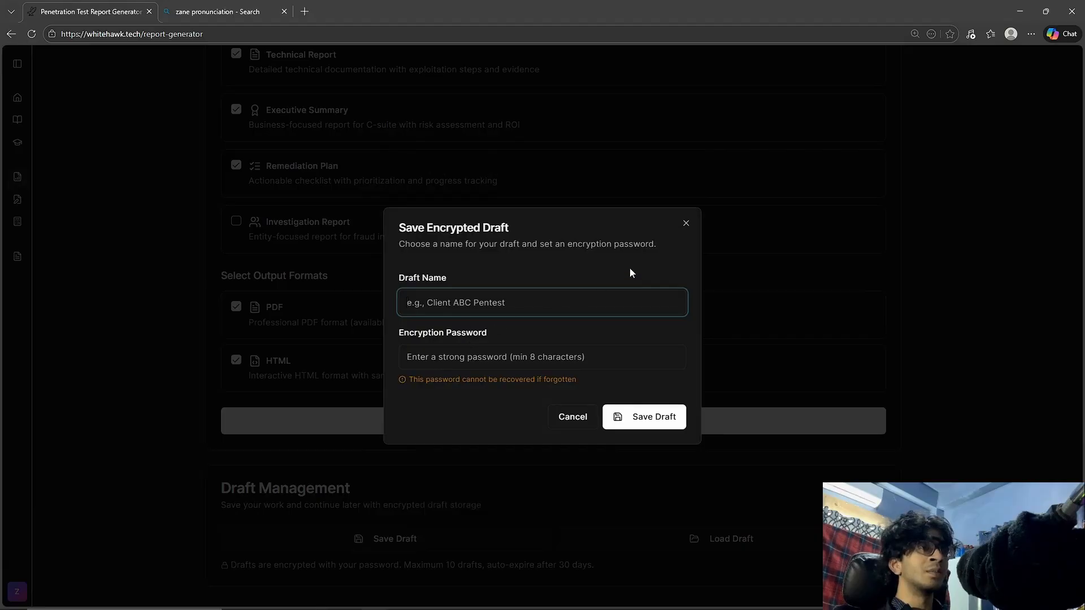
{"action": "left_click", "coordinate": [688, 225]}
Generate the selected reports as a ZIP and open the downloaded The_Shelby_Company_reports archive.
{"action": "scroll", "coordinate": [589, 381], "scroll_direction": "up", "scroll_amount": 1}
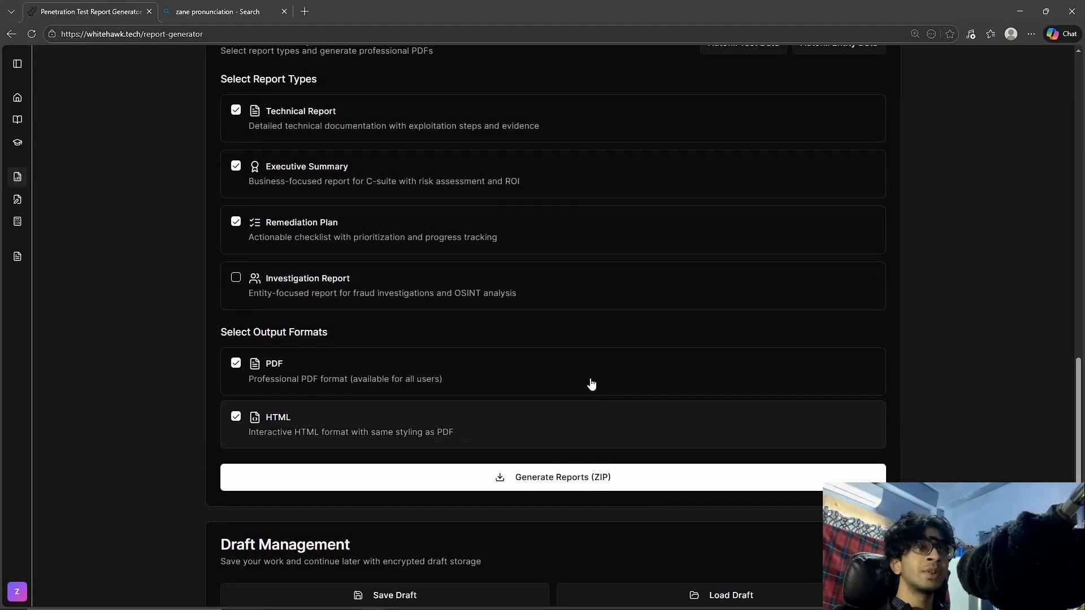
{"action": "scroll", "coordinate": [590, 382], "scroll_direction": "down", "scroll_amount": 1}
{"action": "left_click", "coordinate": [593, 421]}
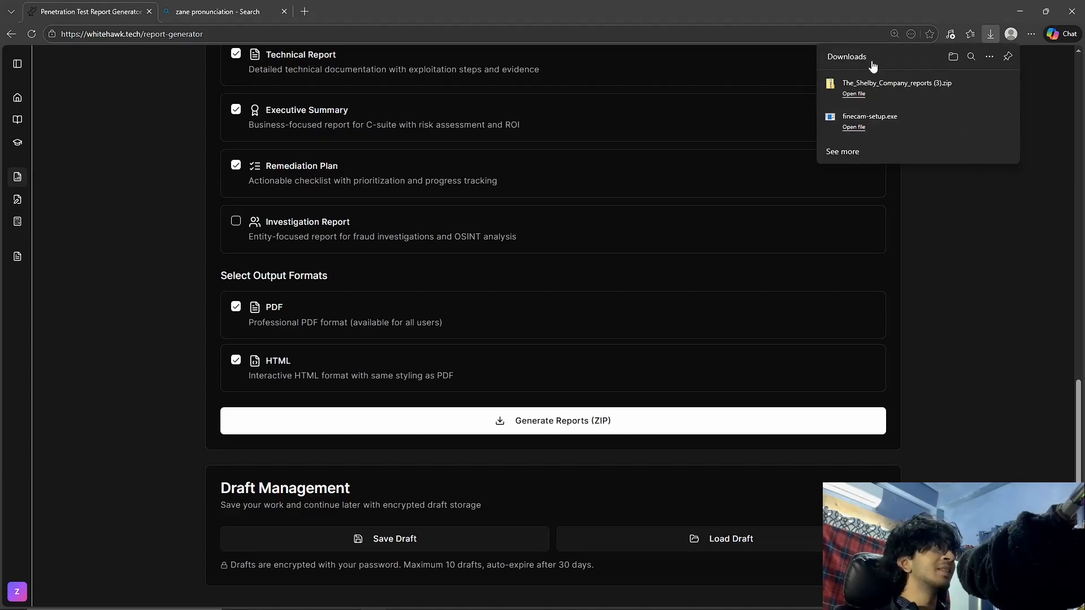
{"action": "left_click", "coordinate": [857, 94]}
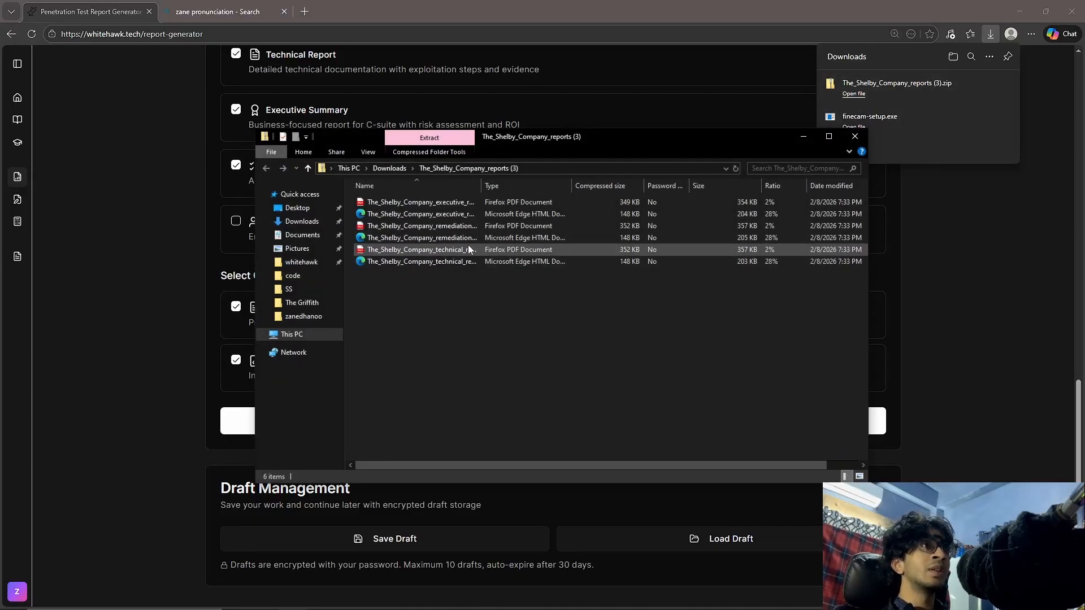
Open the HTML version of the technical report from the archive, skim its contents, and close it.
{"action": "double_click", "coordinate": [531, 261]}
{"action": "scroll", "coordinate": [447, 141], "scroll_direction": "down", "scroll_amount": 12}
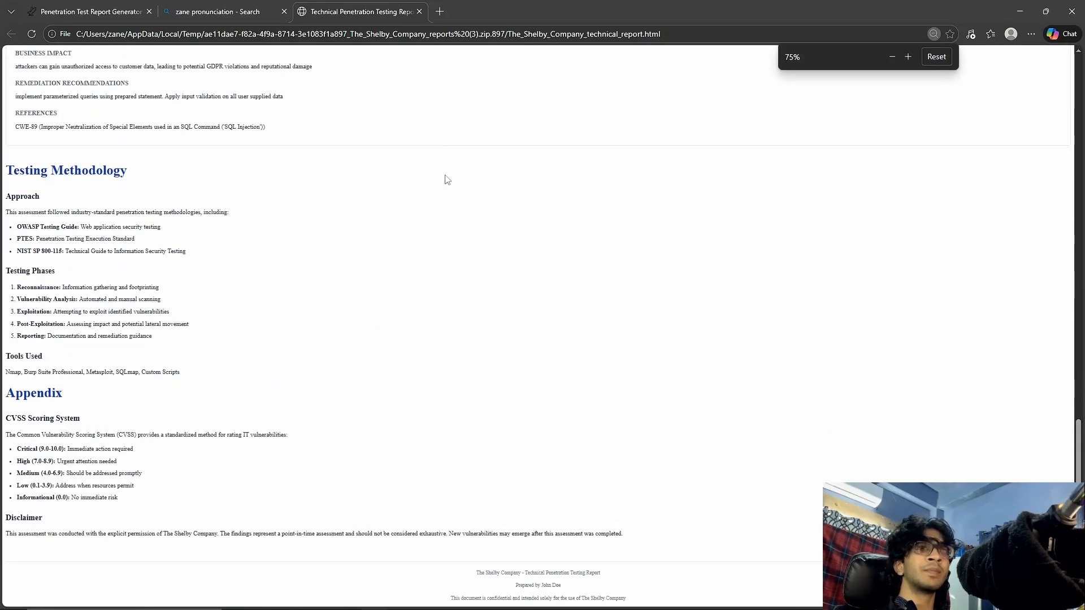
{"action": "scroll", "coordinate": [478, 192], "scroll_direction": "up", "scroll_amount": 8}
{"action": "left_click", "coordinate": [420, 11]}
Open the technical report PDF from the archive in Firefox and examine its detailed finding on SQL injection in the login form.
{"action": "key", "text": "alt+Tab"}
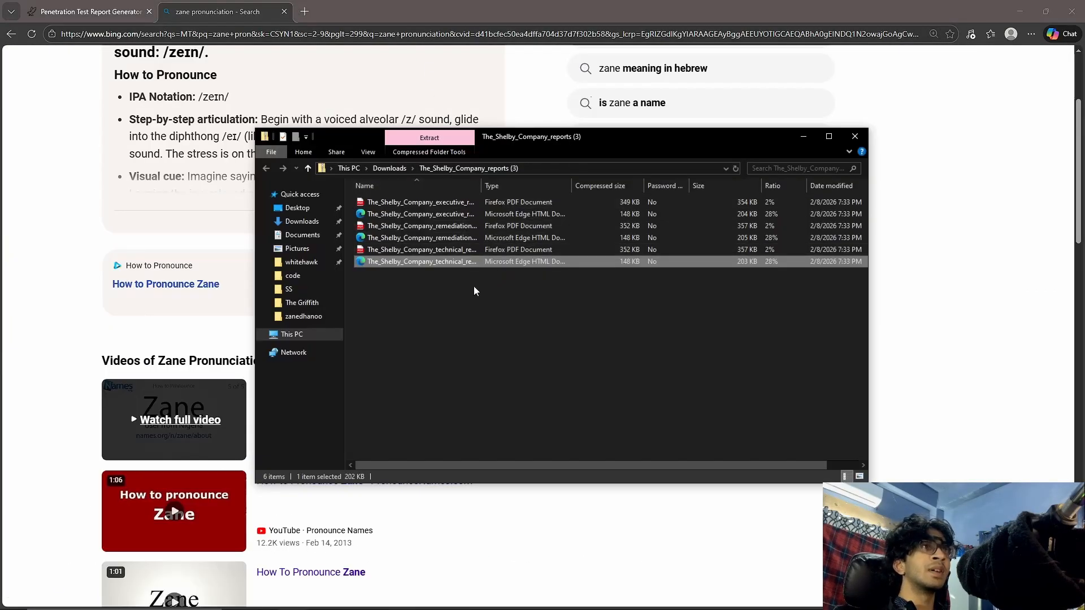
{"action": "double_click", "coordinate": [404, 250]}
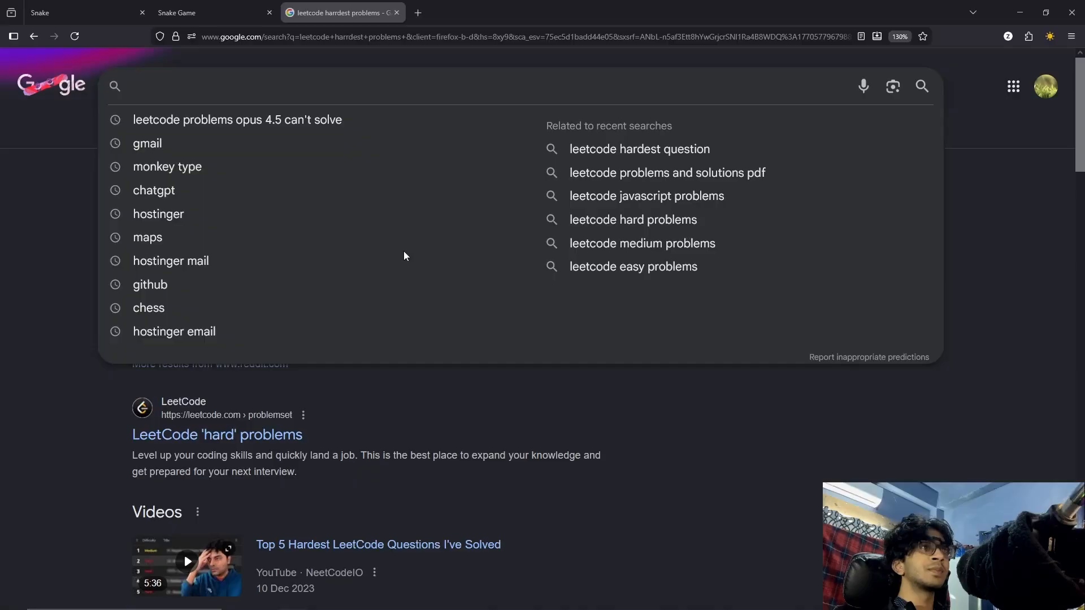
{"action": "scroll", "coordinate": [403, 251], "scroll_direction": "down", "scroll_amount": 10}
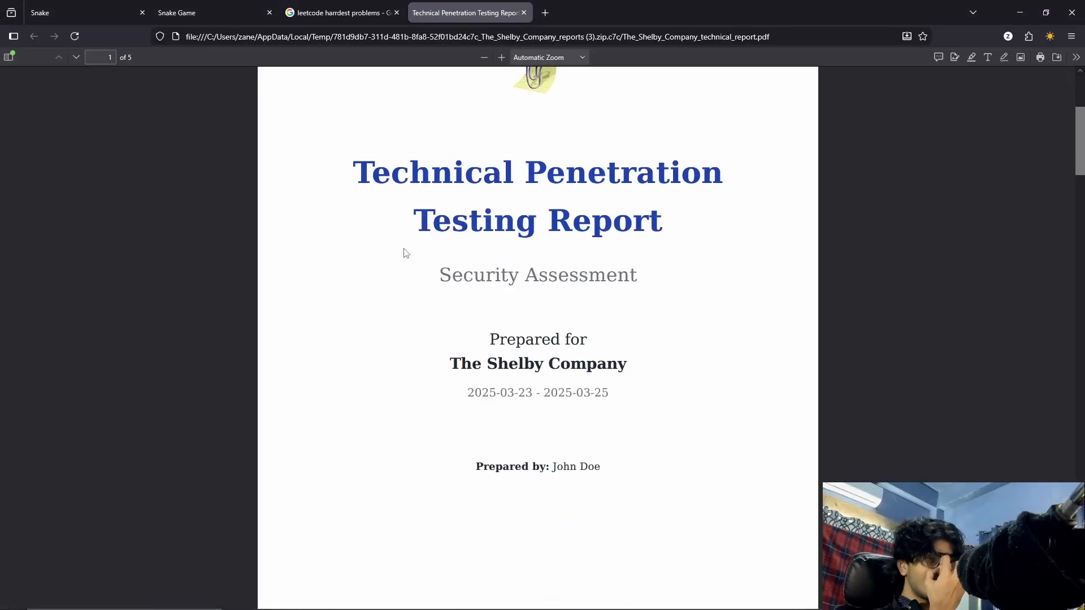
{"action": "scroll", "coordinate": [404, 251], "scroll_direction": "down", "scroll_amount": 15}
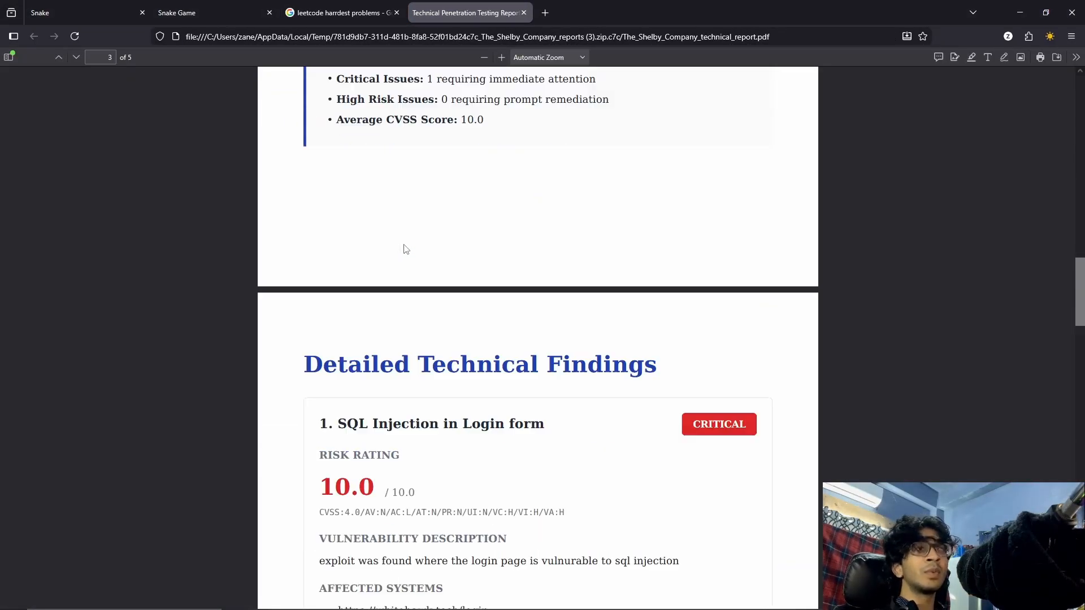
{"action": "scroll", "coordinate": [404, 251], "scroll_direction": "down", "scroll_amount": 5}
{"action": "scroll", "coordinate": [404, 251], "scroll_direction": "up", "scroll_amount": 8}
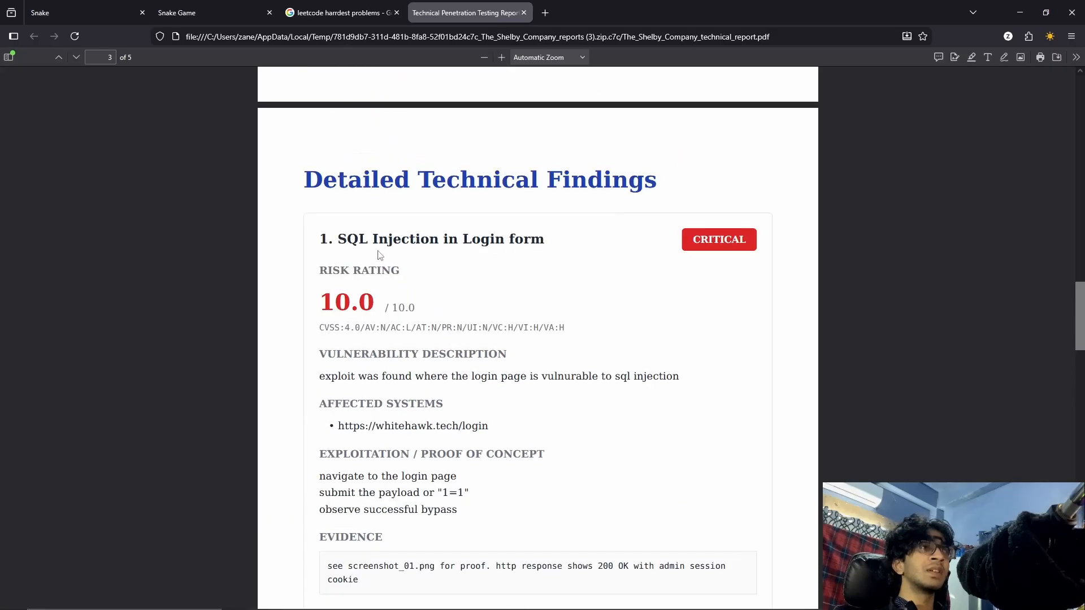
{"action": "left_click_drag", "start_coordinate": [326, 179], "coordinate": [629, 182]}
{"action": "left_click_drag", "start_coordinate": [314, 248], "coordinate": [439, 339]}
Examine the technical report's testing methodology, the CVSS Scoring System appendix, and the disclaimer.
{"action": "scroll", "coordinate": [439, 371], "scroll_direction": "down", "scroll_amount": 10}
{"action": "scroll", "coordinate": [671, 320], "scroll_direction": "down", "scroll_amount": 10}
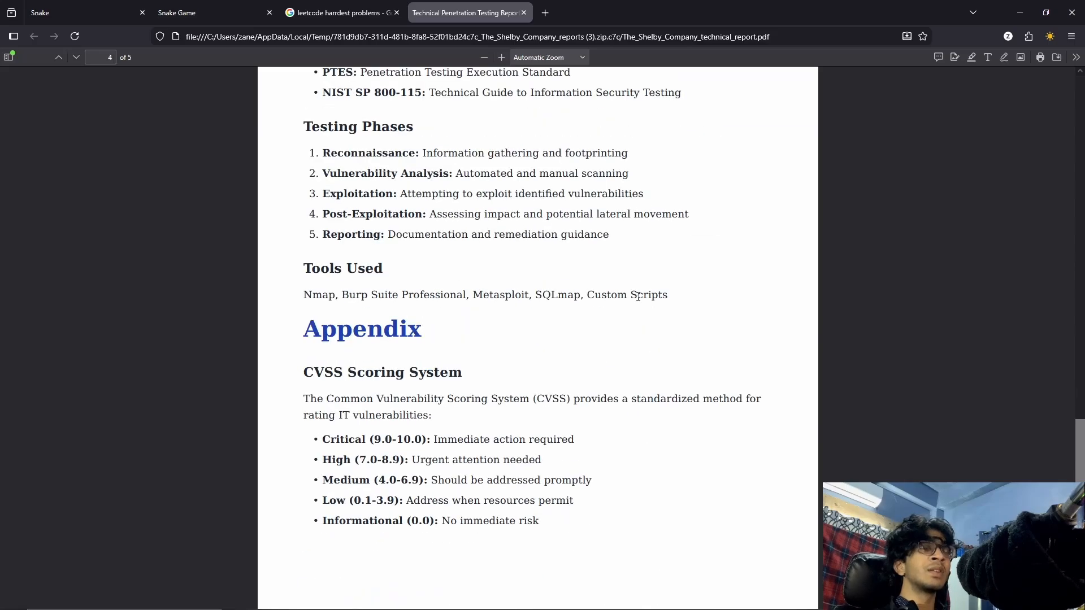
{"action": "scroll", "coordinate": [629, 300], "scroll_direction": "up", "scroll_amount": 4}
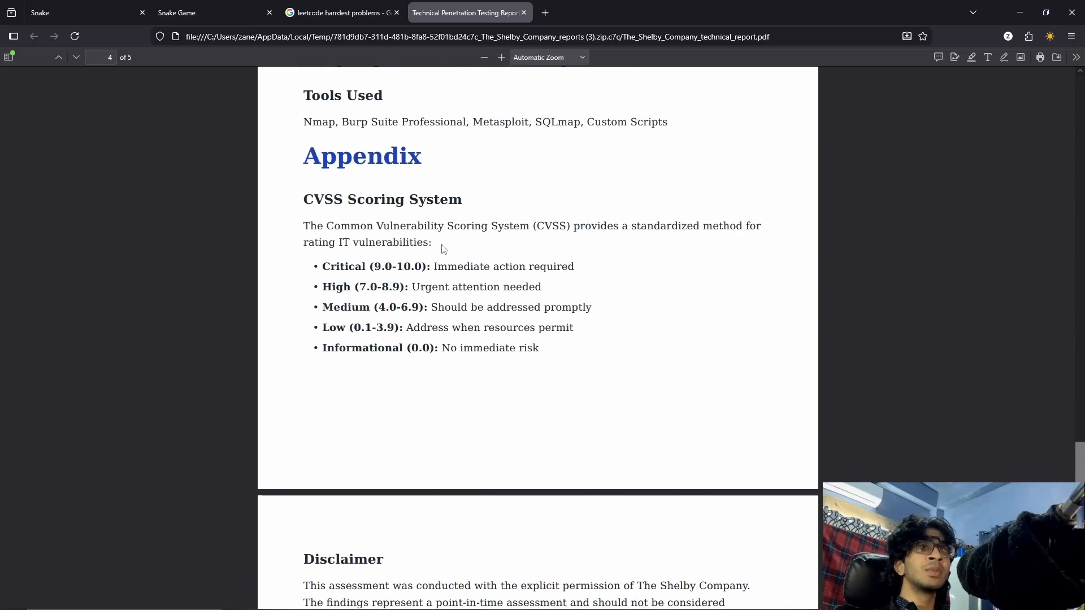
{"action": "left_click_drag", "start_coordinate": [298, 198], "coordinate": [579, 395]}
{"action": "left_click", "coordinate": [778, 358]}
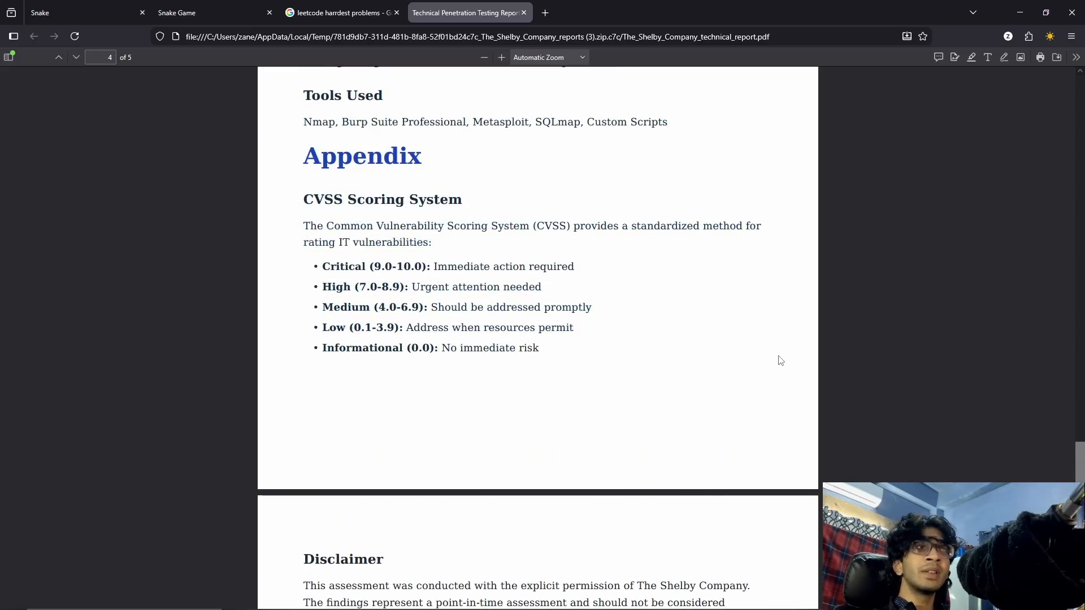
{"action": "scroll", "coordinate": [778, 355], "scroll_direction": "down", "scroll_amount": 5}
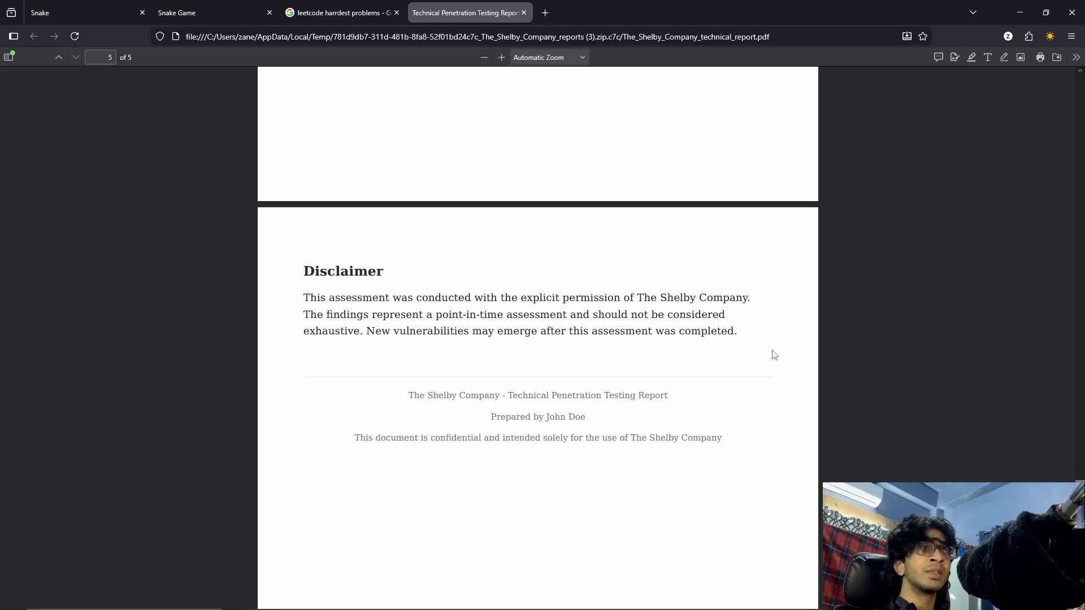
{"action": "left_click_drag", "start_coordinate": [734, 332], "coordinate": [276, 299]}
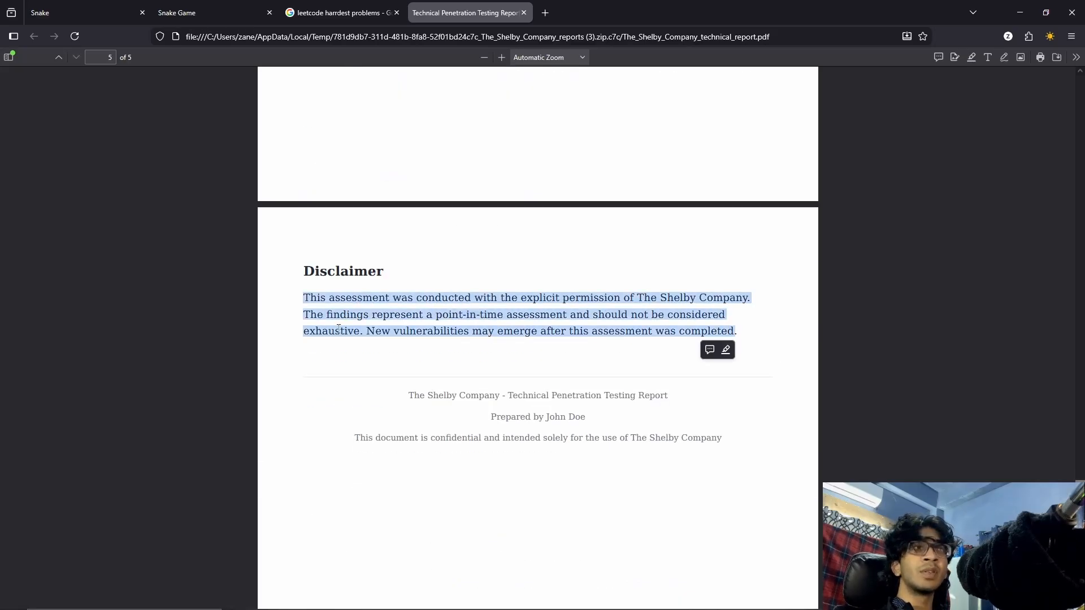
Open the executive summary PDF from the archive and examine its overall security posture, key findings and business impact assessment.
{"action": "key", "text": "alt+Tab"}
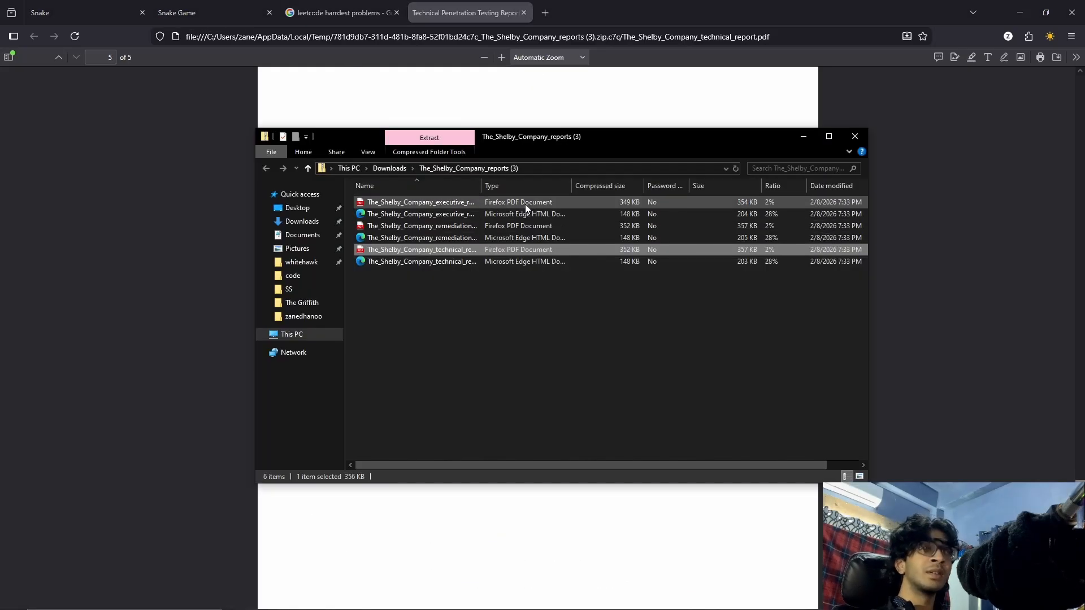
{"action": "double_click", "coordinate": [525, 205]}
{"action": "scroll", "coordinate": [496, 317], "scroll_direction": "down", "scroll_amount": 5}
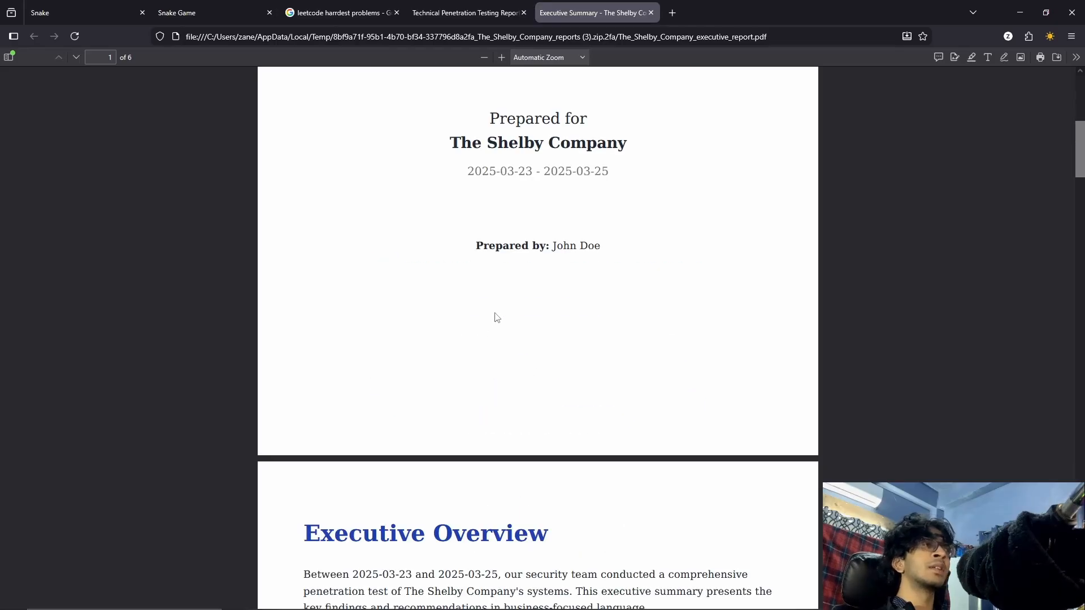
{"action": "scroll", "coordinate": [497, 317], "scroll_direction": "down", "scroll_amount": 10}
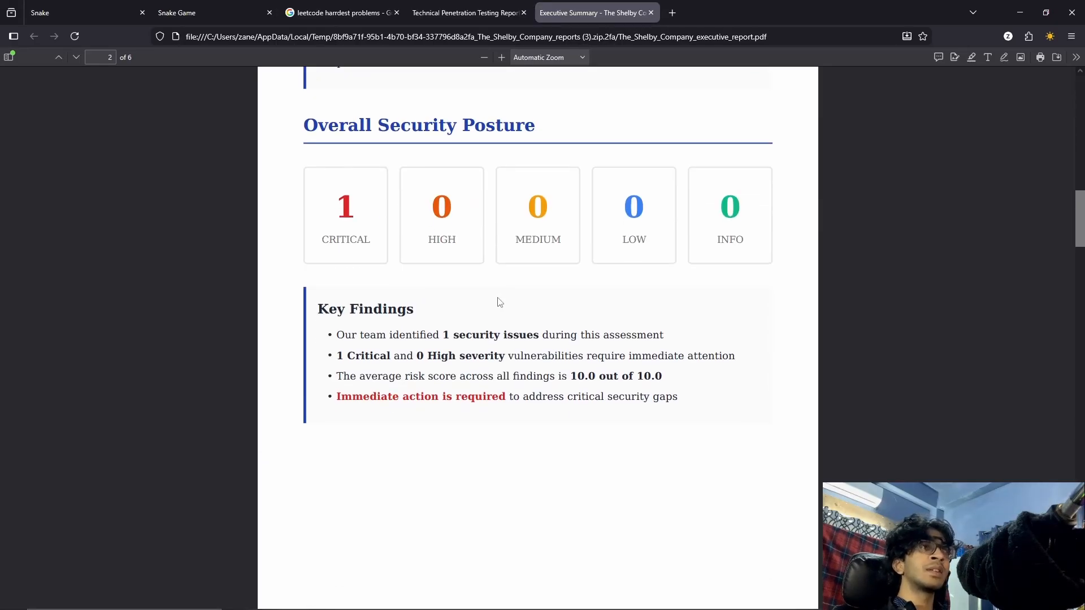
{"action": "scroll", "coordinate": [503, 290], "scroll_direction": "down", "scroll_amount": 10}
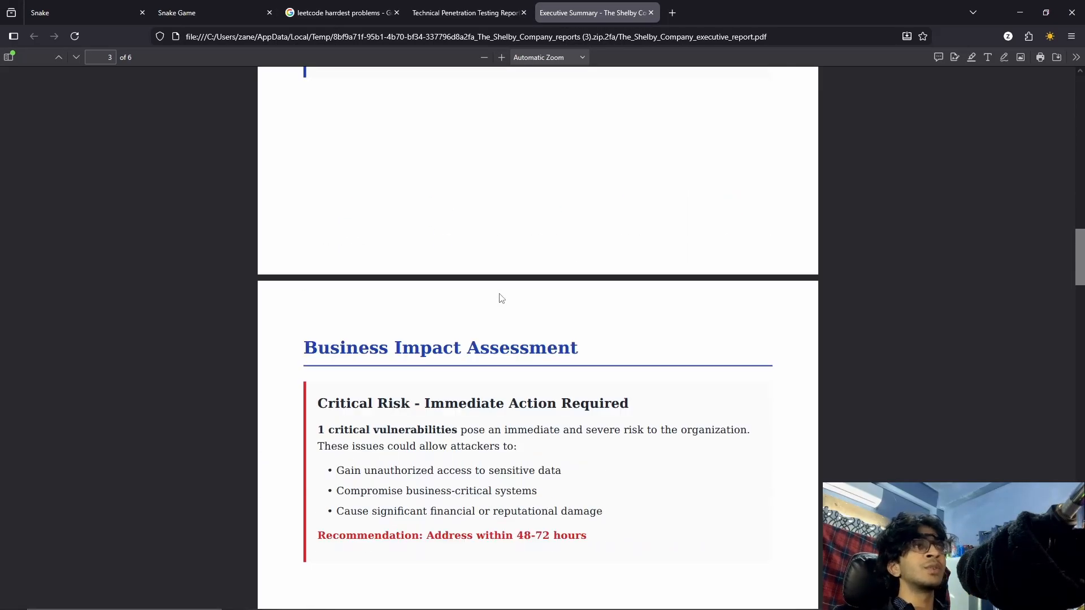
{"action": "scroll", "coordinate": [500, 297], "scroll_direction": "up", "scroll_amount": 4}
{"action": "left_click_drag", "start_coordinate": [298, 138], "coordinate": [617, 296]}
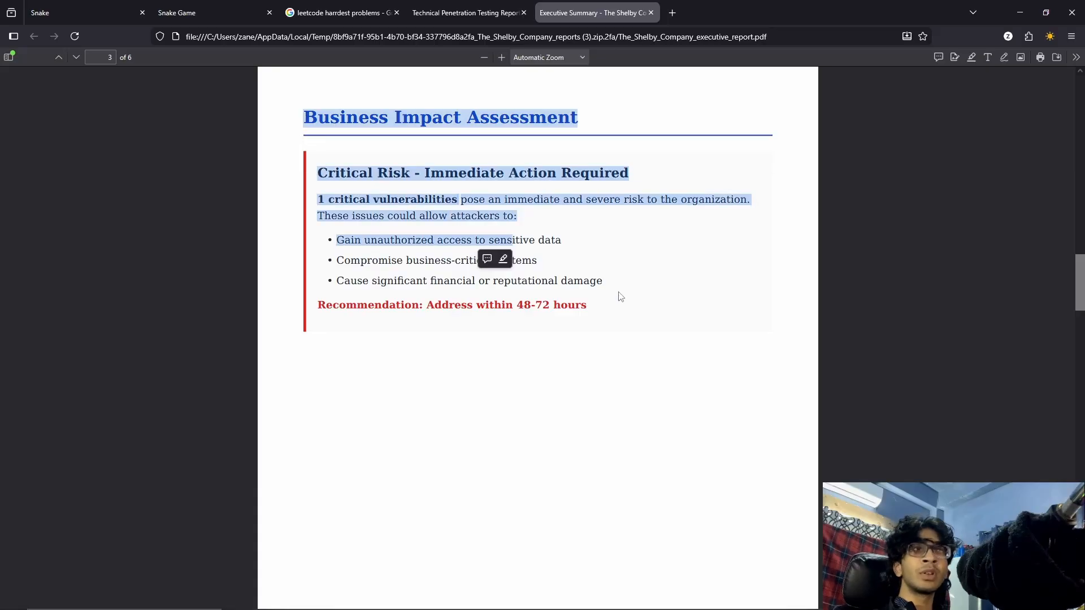
{"action": "scroll", "coordinate": [612, 291], "scroll_direction": "up", "scroll_amount": 10}
{"action": "left_click", "coordinate": [613, 291]}
Read the executive summary's most critical security gaps, strategic recommendations, industry context, conclusion and next steps.
{"action": "scroll", "coordinate": [544, 383], "scroll_direction": "down", "scroll_amount": 15}
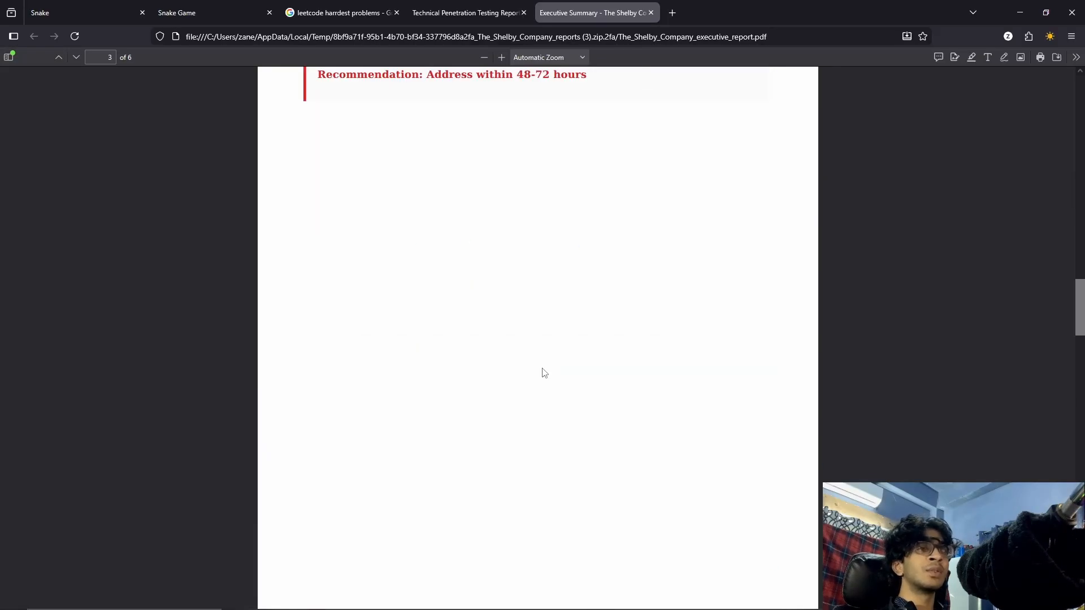
{"action": "scroll", "coordinate": [544, 373], "scroll_direction": "down", "scroll_amount": 4}
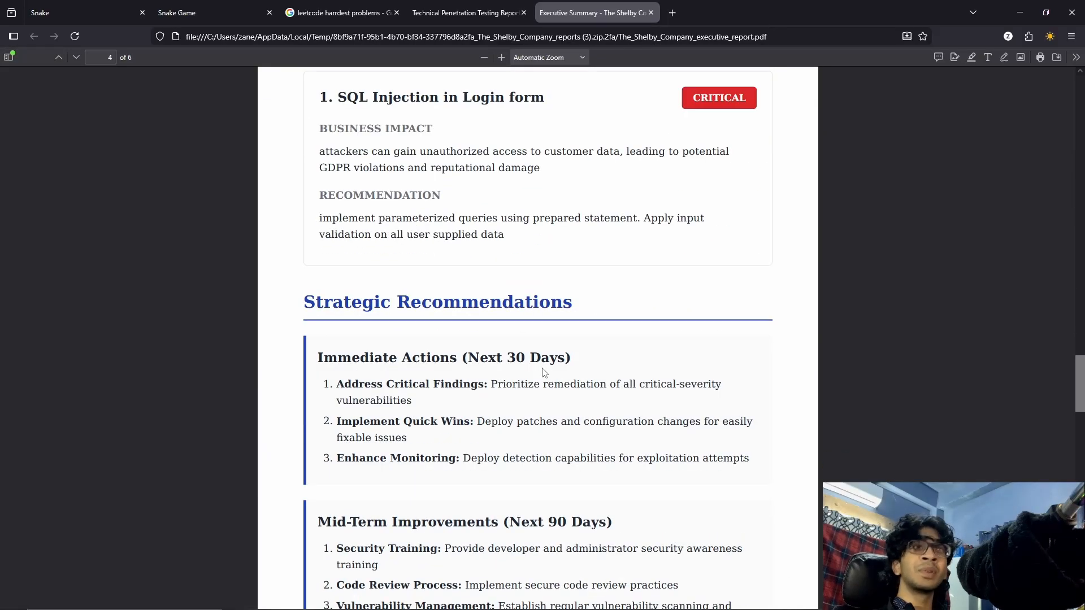
{"action": "scroll", "coordinate": [544, 373], "scroll_direction": "up", "scroll_amount": 3}
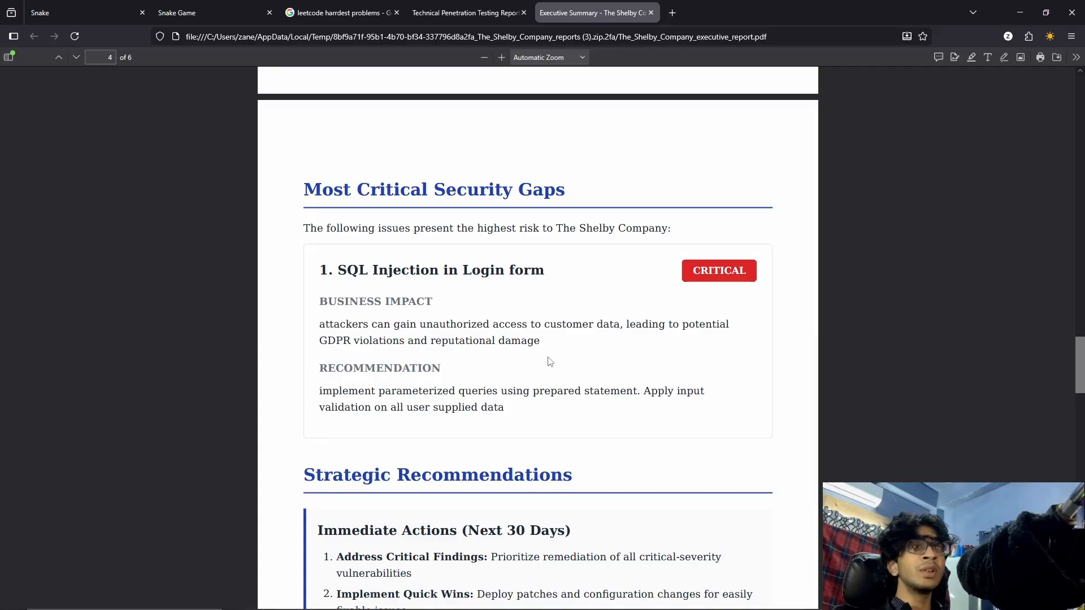
{"action": "scroll", "coordinate": [549, 362], "scroll_direction": "down", "scroll_amount": 5}
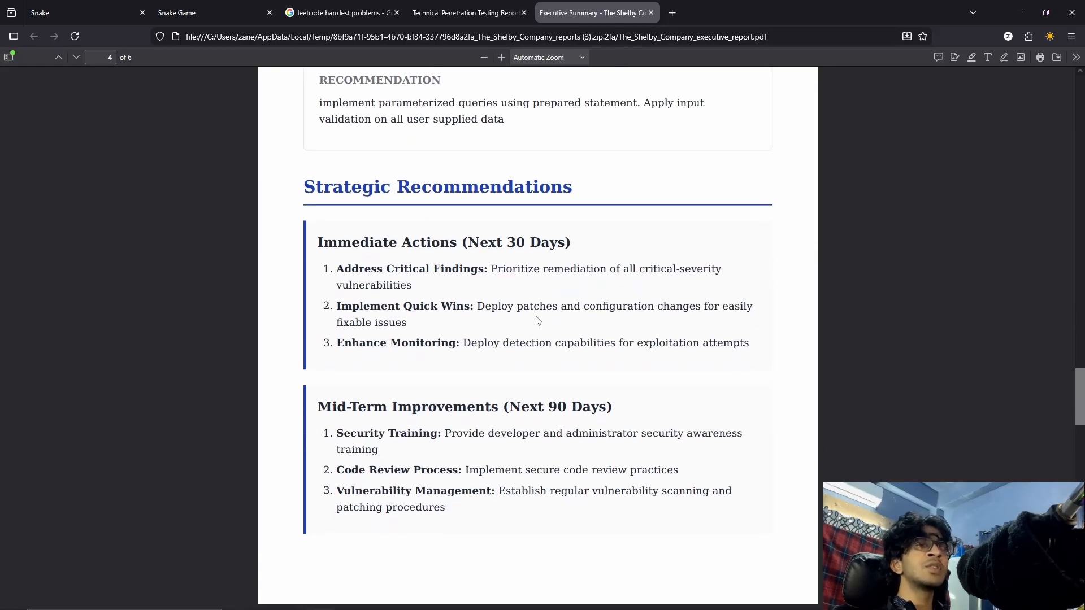
{"action": "scroll", "coordinate": [537, 320], "scroll_direction": "down", "scroll_amount": 13}
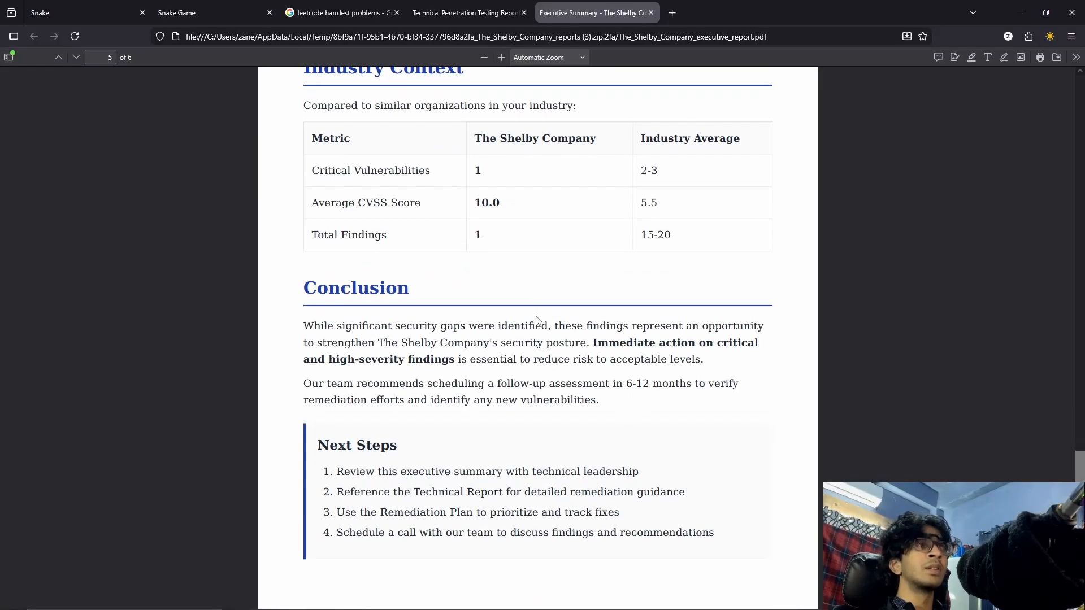
{"action": "scroll", "coordinate": [551, 321], "scroll_direction": "up", "scroll_amount": 1}
{"action": "scroll", "coordinate": [553, 322], "scroll_direction": "down", "scroll_amount": 3}
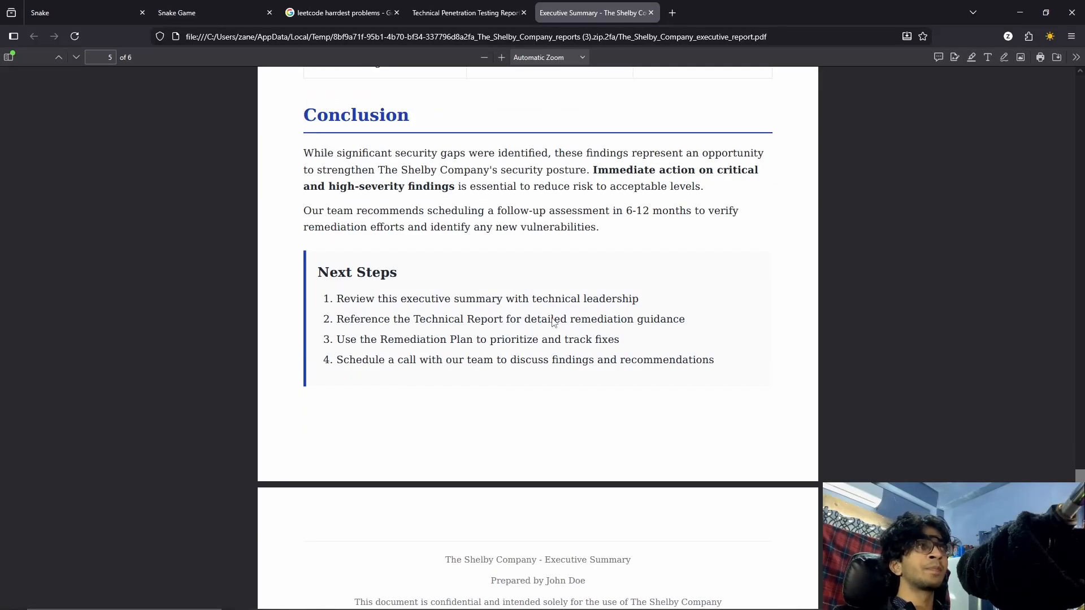
{"action": "scroll", "coordinate": [555, 320], "scroll_direction": "up", "scroll_amount": 3}
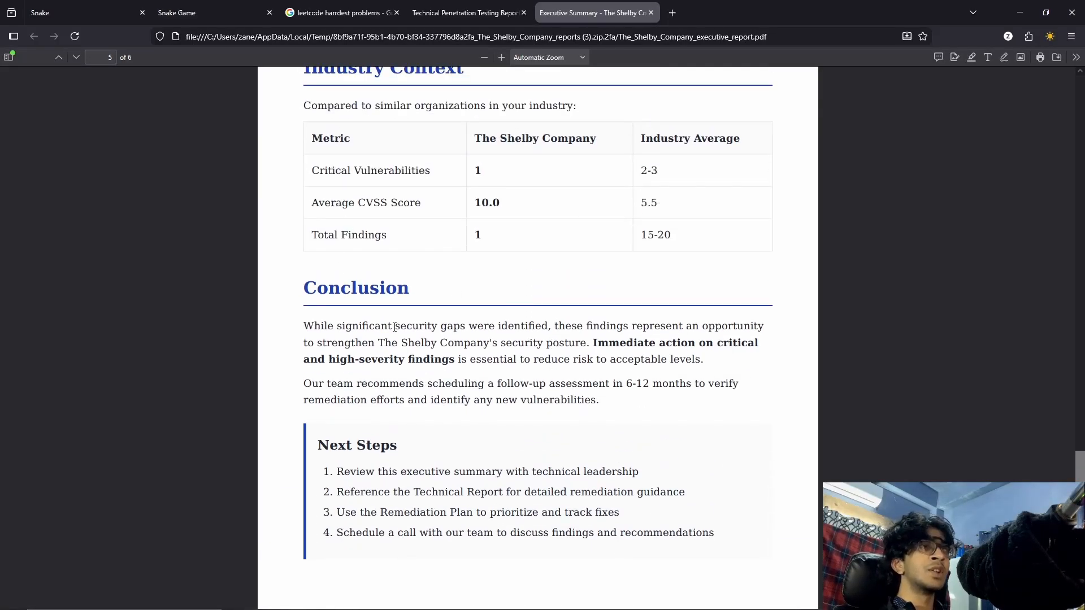
{"action": "scroll", "coordinate": [394, 327], "scroll_direction": "up", "scroll_amount": 2}
{"action": "scroll", "coordinate": [405, 260], "scroll_direction": "down", "scroll_amount": 7}
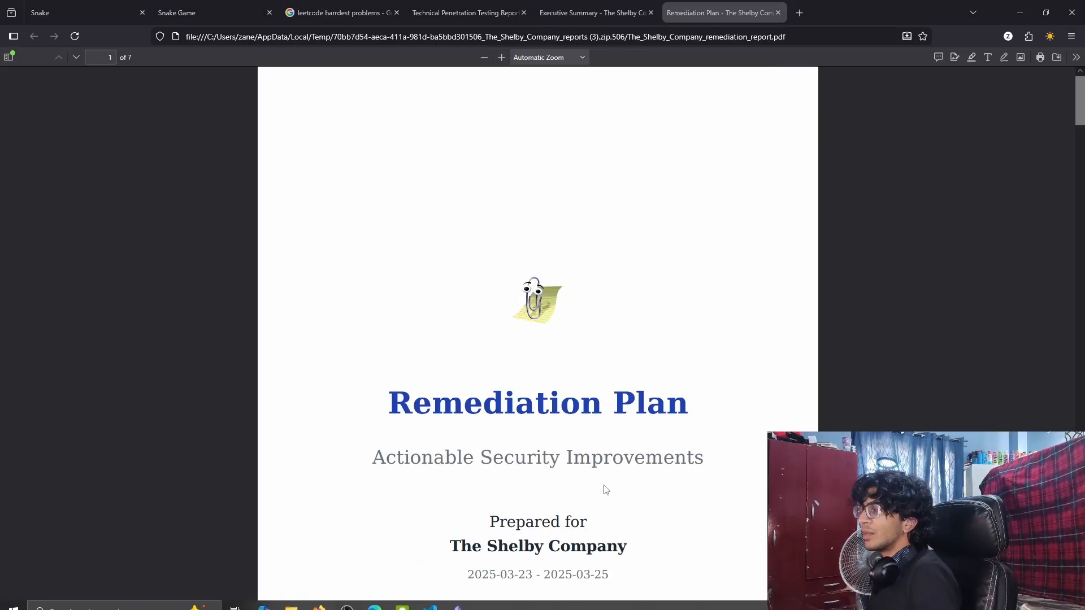
Examine the remediation plan's cover, overview, recommended timeline, and critical SQL injection entry with its remediation and validation steps.
{"action": "scroll", "coordinate": [605, 481], "scroll_direction": "down", "scroll_amount": 3}
{"action": "scroll", "coordinate": [628, 461], "scroll_direction": "up", "scroll_amount": 1}
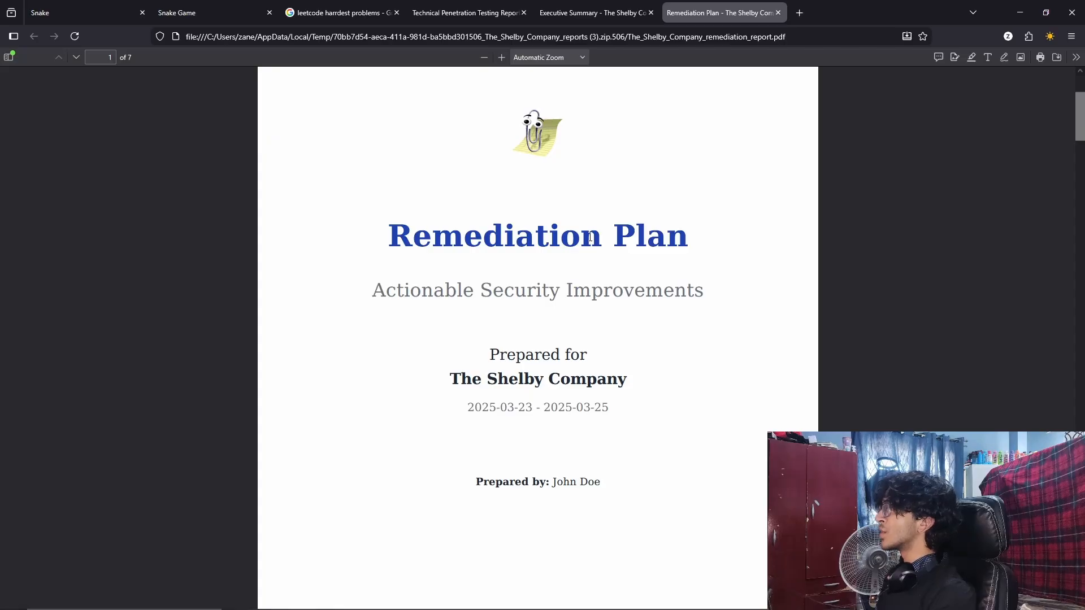
{"action": "scroll", "coordinate": [590, 238], "scroll_direction": "down", "scroll_amount": 10}
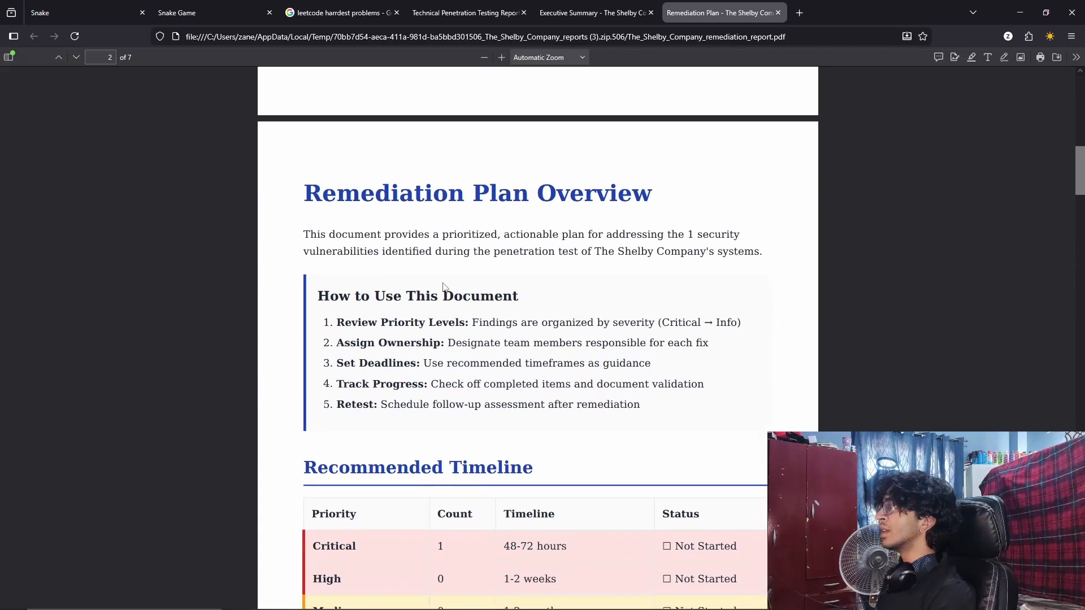
{"action": "scroll", "coordinate": [443, 286], "scroll_direction": "down", "scroll_amount": 7}
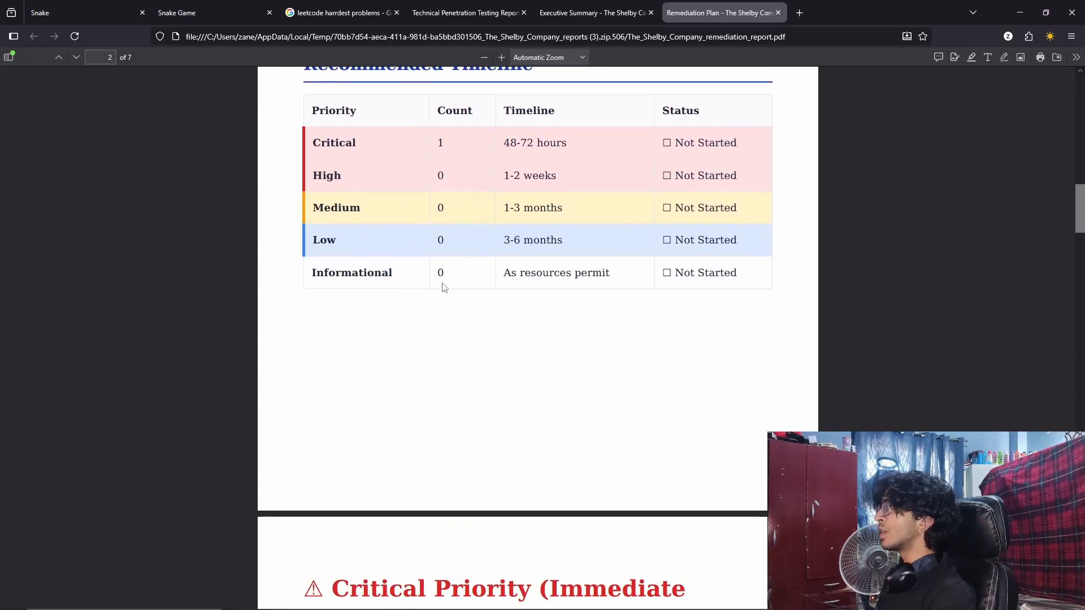
{"action": "scroll", "coordinate": [443, 287], "scroll_direction": "down", "scroll_amount": 10}
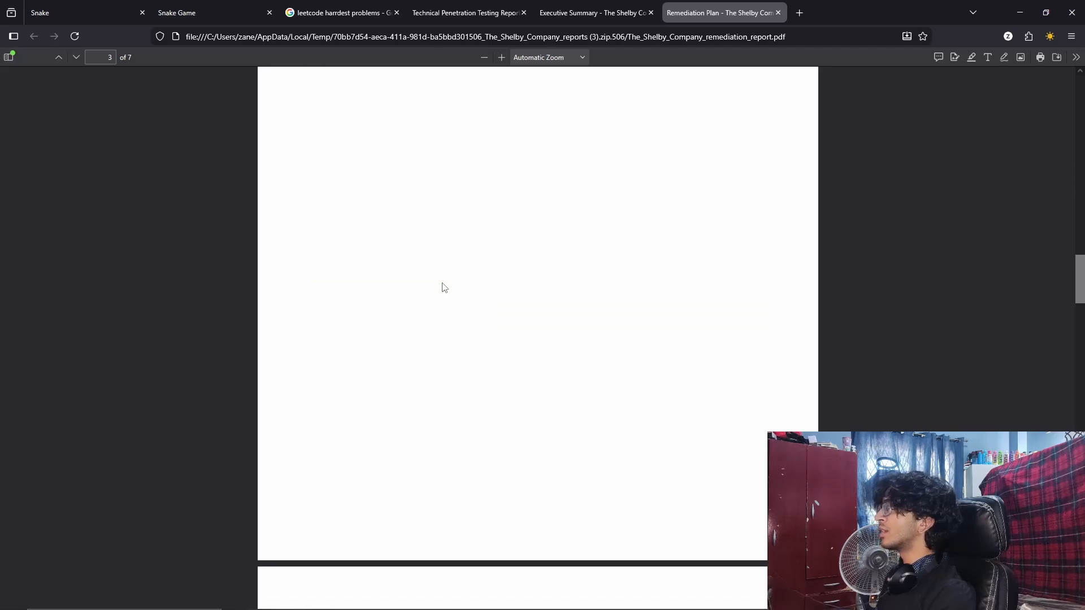
{"action": "scroll", "coordinate": [444, 287], "scroll_direction": "down", "scroll_amount": 7}
{"action": "scroll", "coordinate": [565, 304], "scroll_direction": "down", "scroll_amount": 3}
{"action": "scroll", "coordinate": [610, 310], "scroll_direction": "up", "scroll_amount": 2}
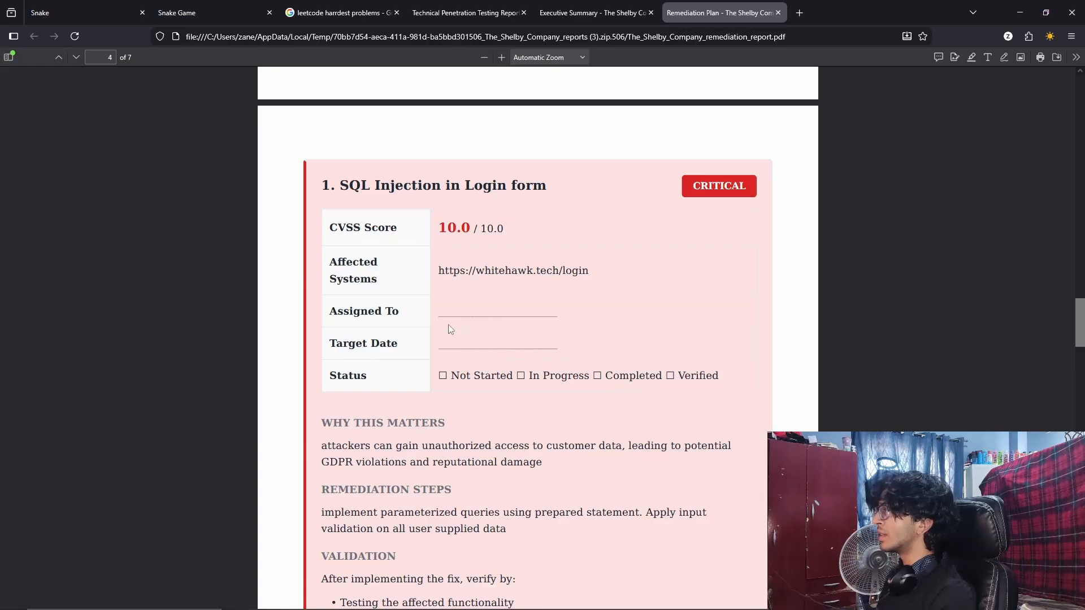
{"action": "scroll", "coordinate": [584, 347], "scroll_direction": "down", "scroll_amount": 5}
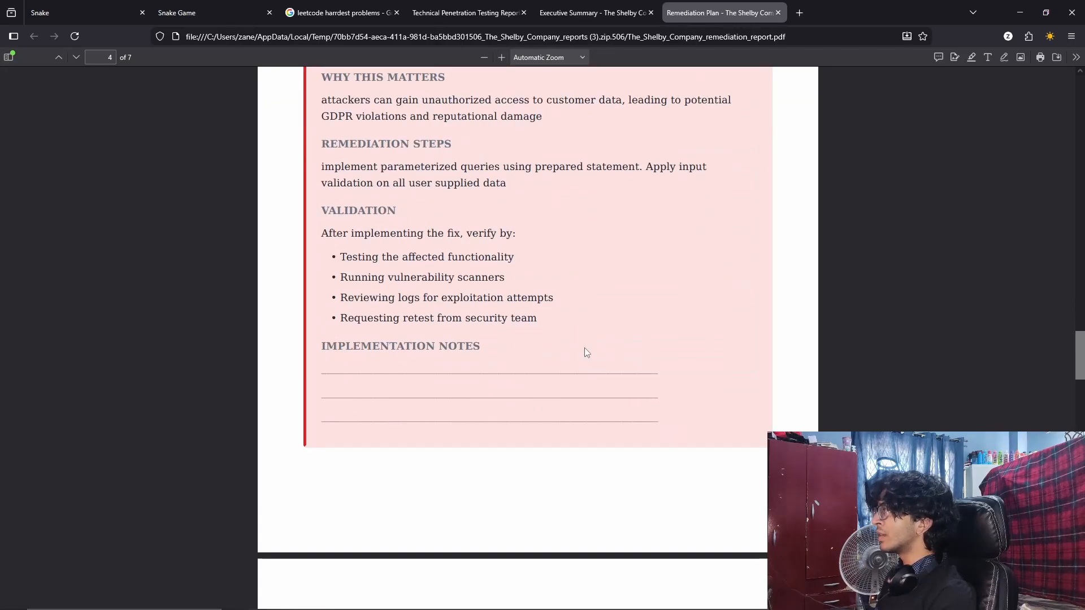
Examine the remediation plan's progress tracker, remediation team table, and next steps.
{"action": "scroll", "coordinate": [585, 351], "scroll_direction": "down", "scroll_amount": 15}
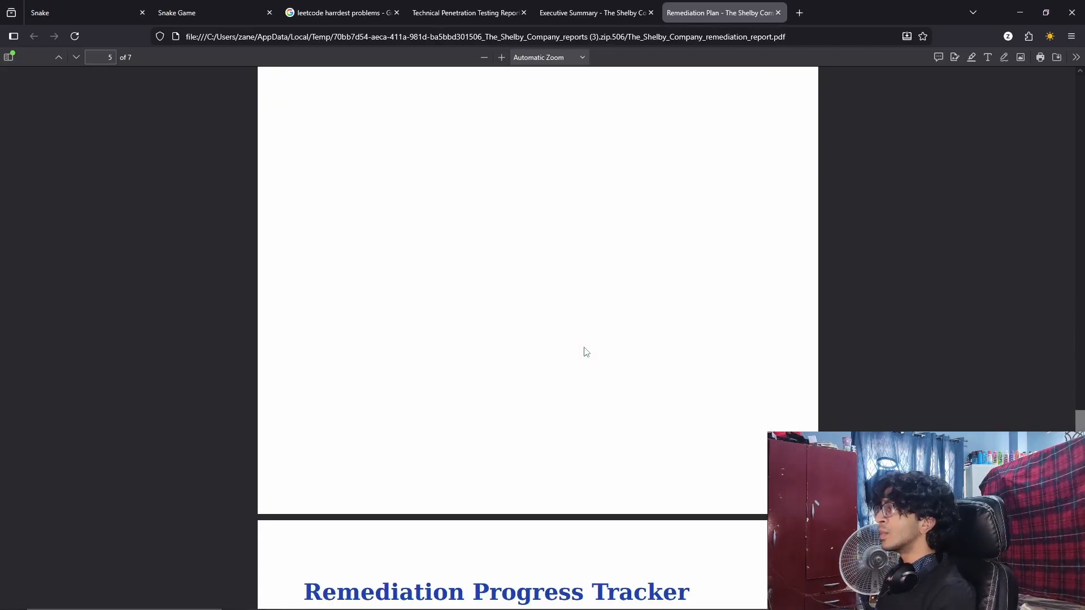
{"action": "scroll", "coordinate": [586, 352], "scroll_direction": "down", "scroll_amount": 5}
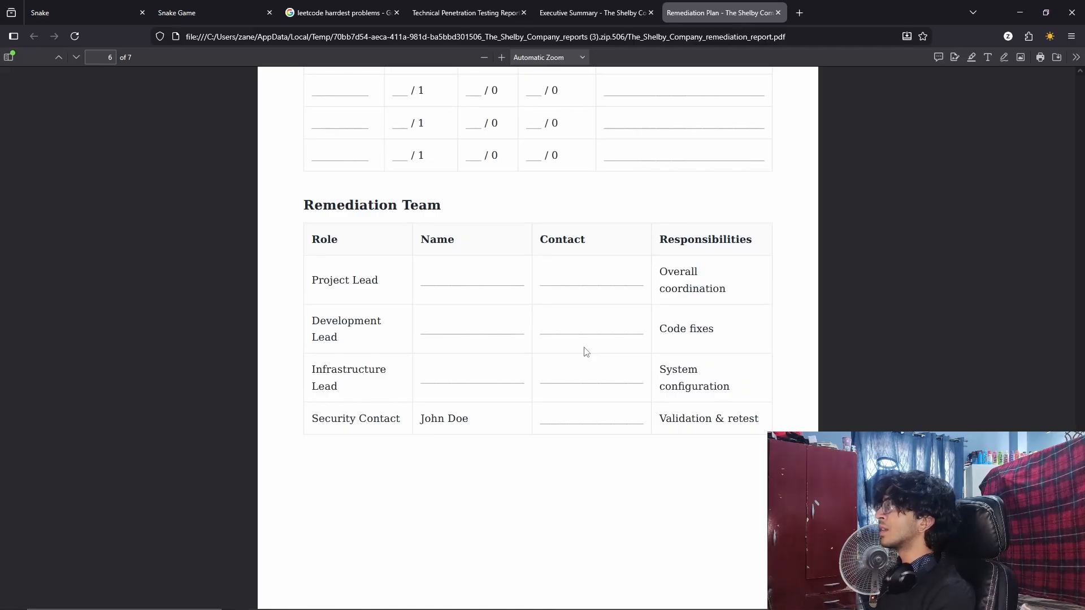
{"action": "scroll", "coordinate": [552, 342], "scroll_direction": "down", "scroll_amount": 12}
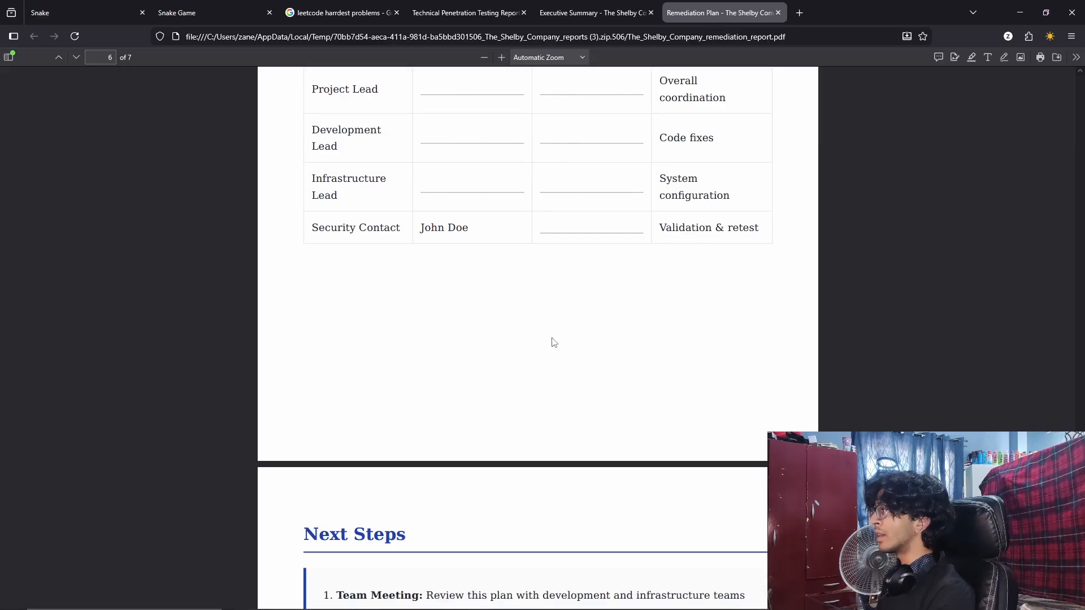
{"action": "right_click", "coordinate": [552, 344]}
{"action": "left_click", "coordinate": [519, 354]}
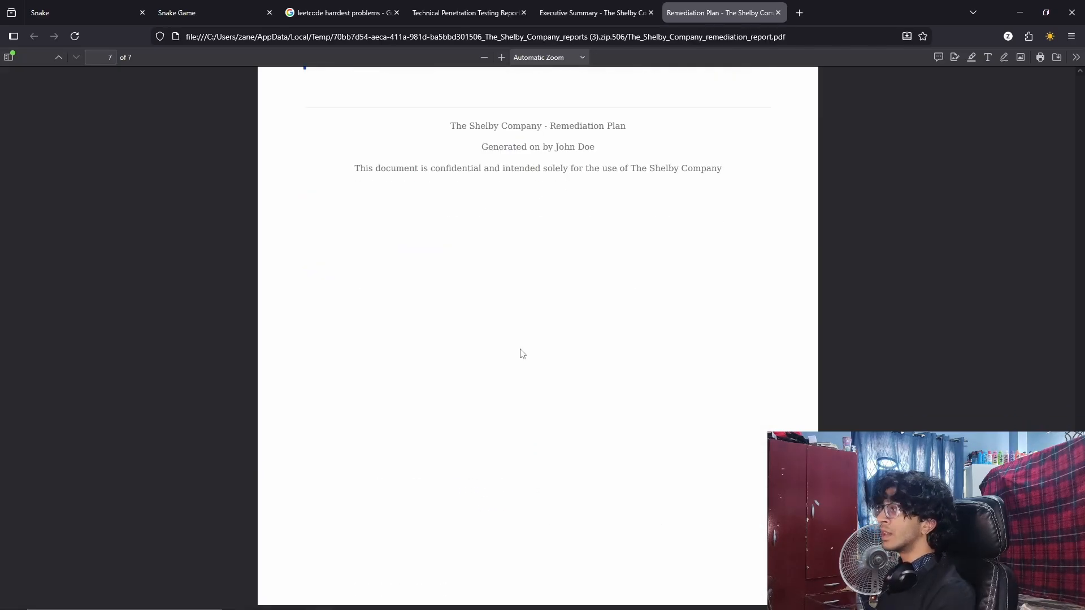
{"action": "scroll", "coordinate": [528, 356], "scroll_direction": "up", "scroll_amount": 5}
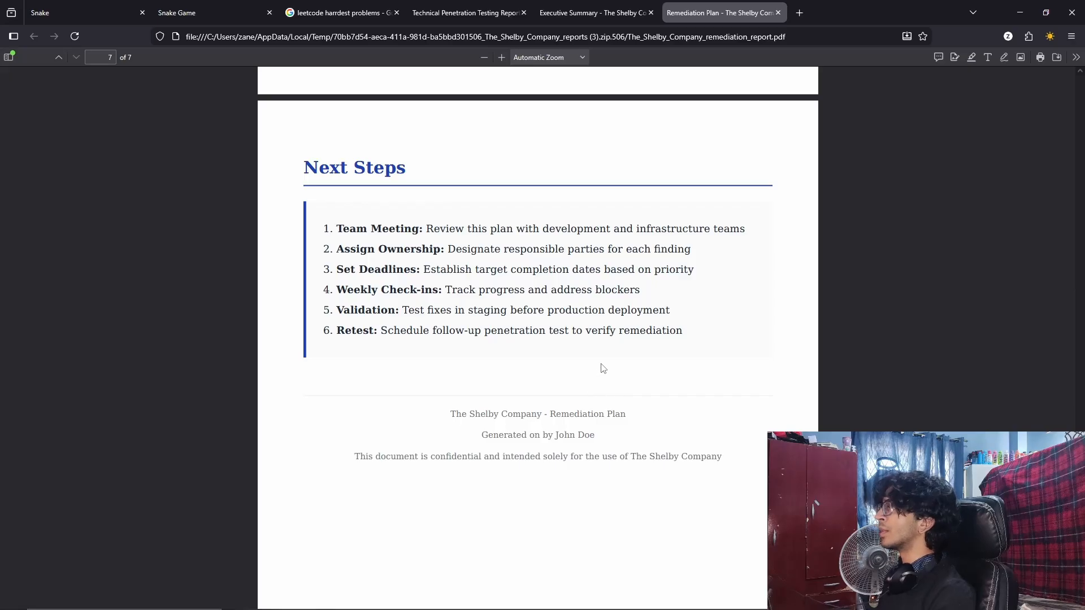
{"action": "scroll", "coordinate": [616, 345], "scroll_direction": "up", "scroll_amount": 15}
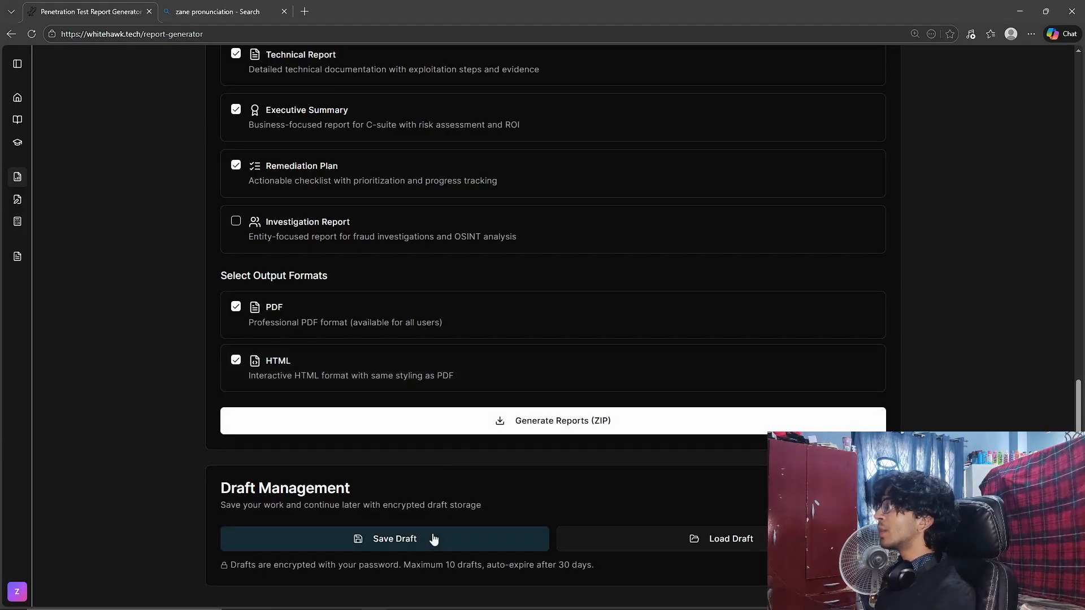
Switch to the Report Generator in Edge, accept the encryption notice, and save a draft named "The shelby company" with the saved encryption password.
{"action": "left_click", "coordinate": [434, 538]}
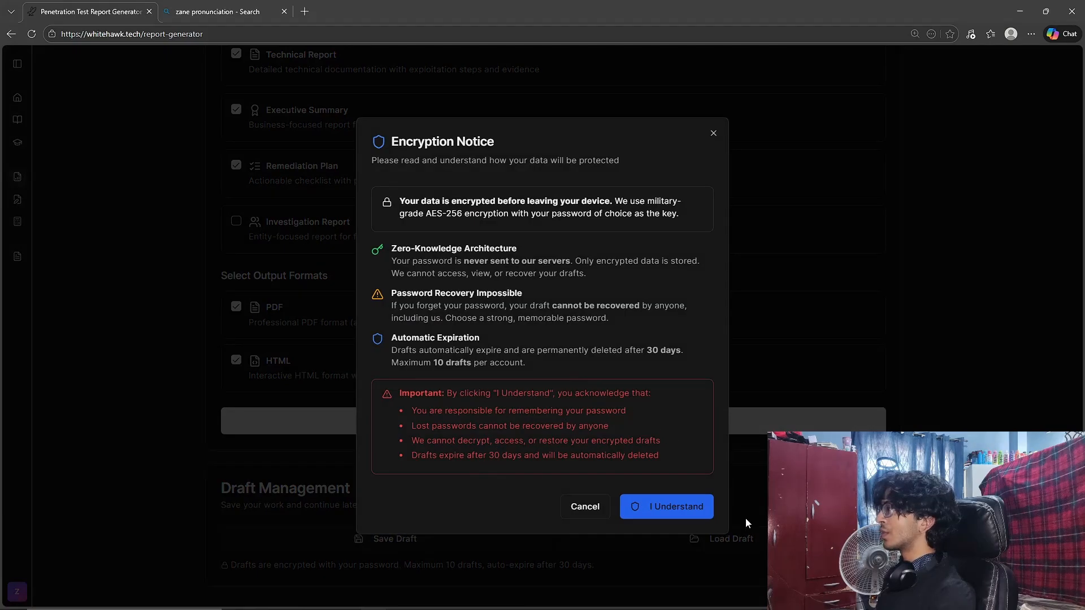
{"action": "left_click", "coordinate": [690, 506]}
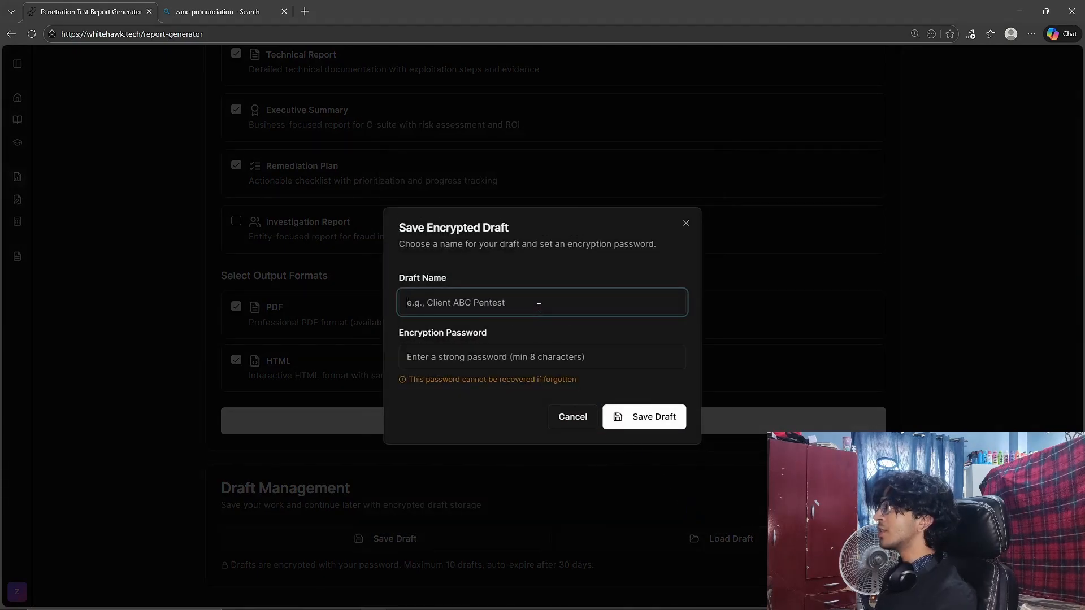
{"action": "type", "text": "The s"}
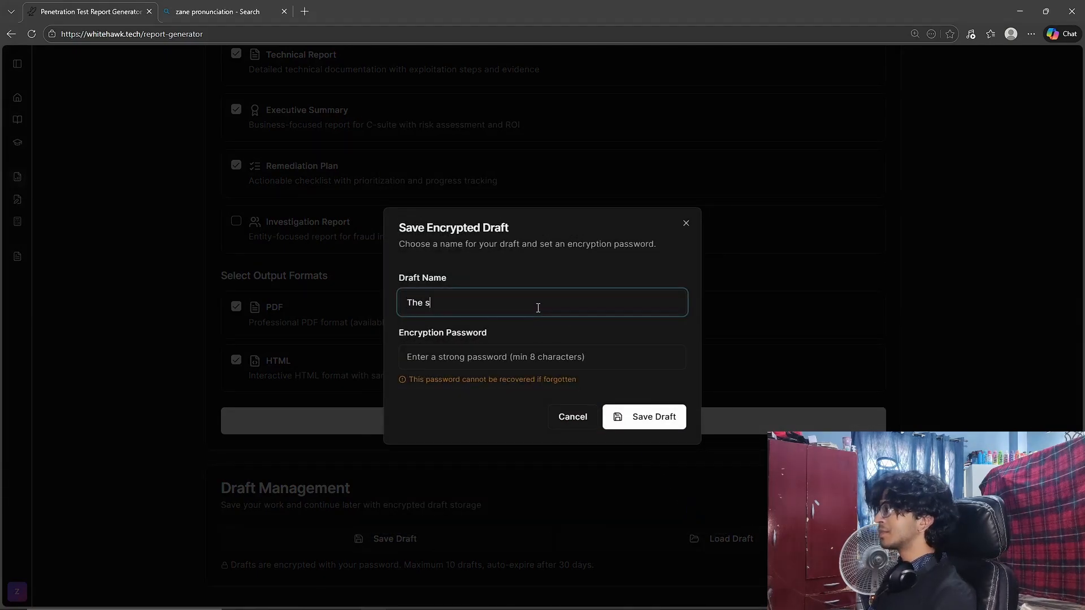
{"action": "type", "text": "helby company"}
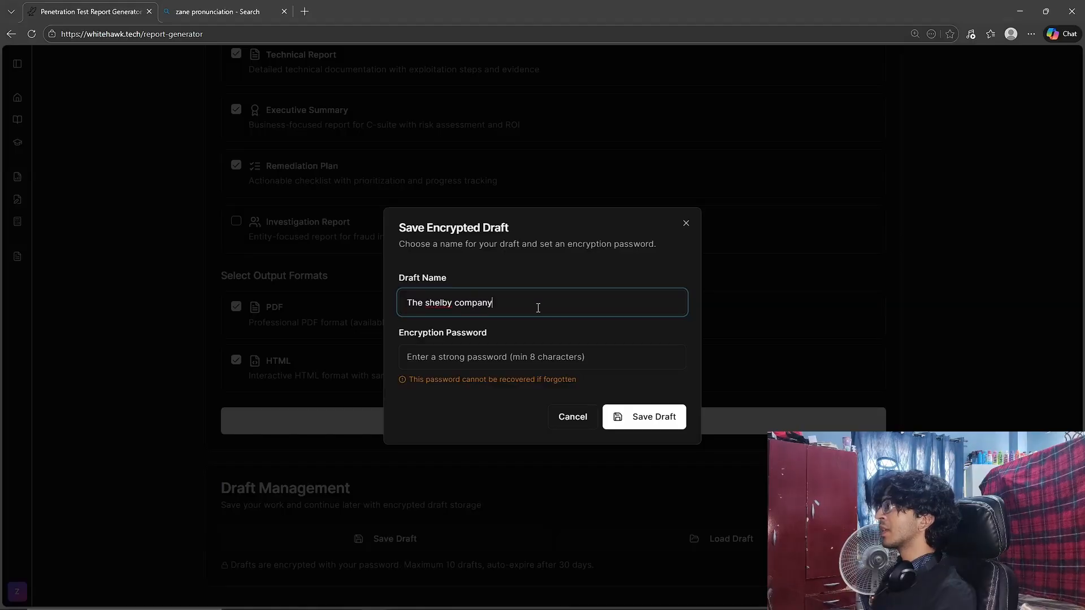
{"action": "left_click", "coordinate": [537, 354]}
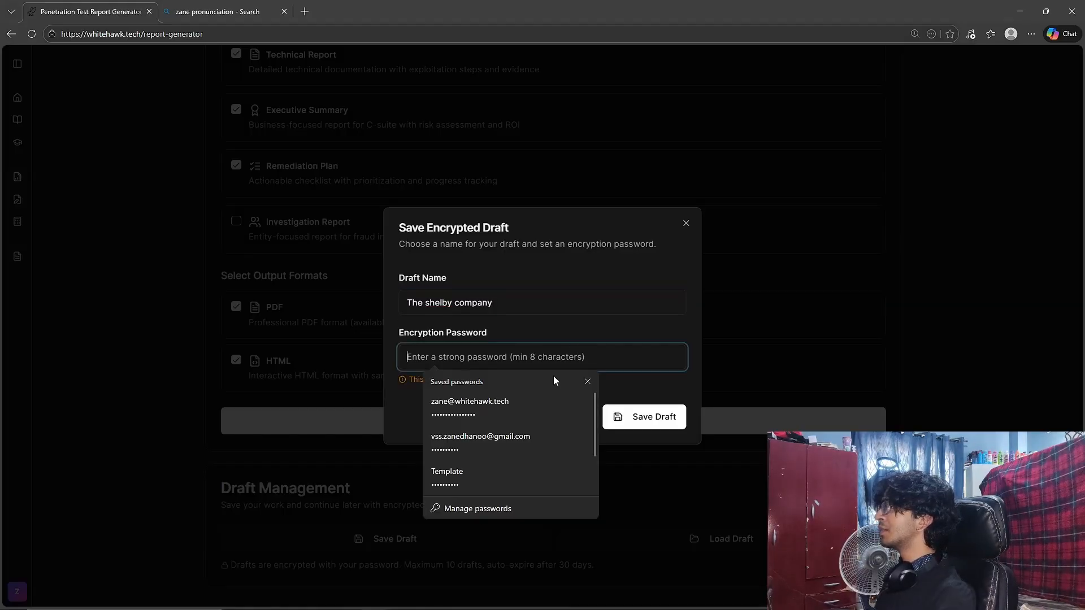
{"action": "left_click", "coordinate": [508, 416]}
{"action": "left_click", "coordinate": [622, 416]}
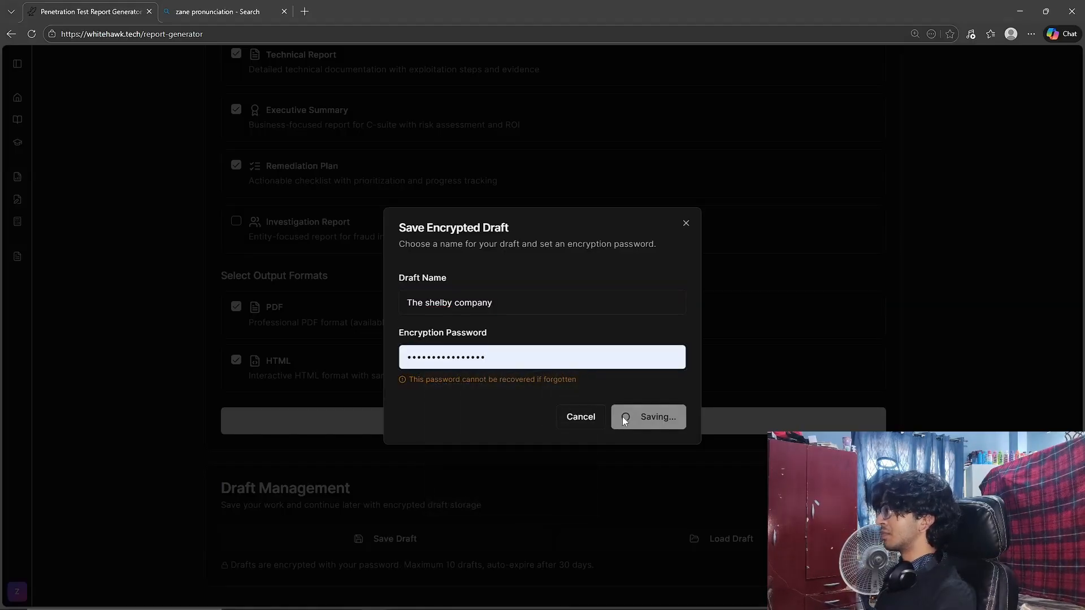
Visit the Knowledge Hub, reopen the Report Generator with a blank form, and store the draft's password in the browser.
{"action": "scroll", "coordinate": [676, 380], "scroll_direction": "up", "scroll_amount": 13}
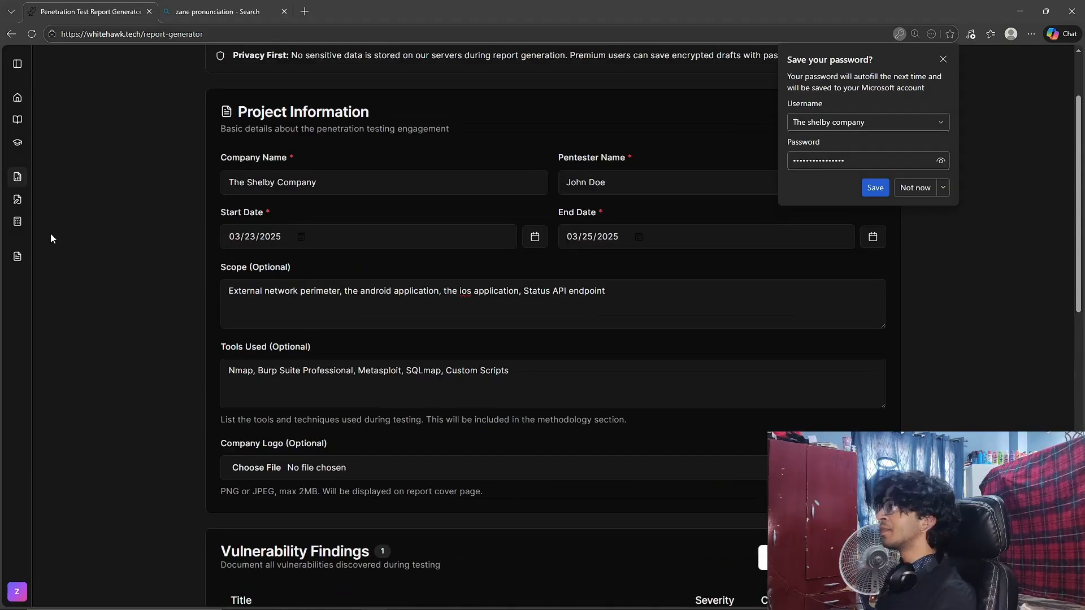
{"action": "left_click", "coordinate": [17, 144]}
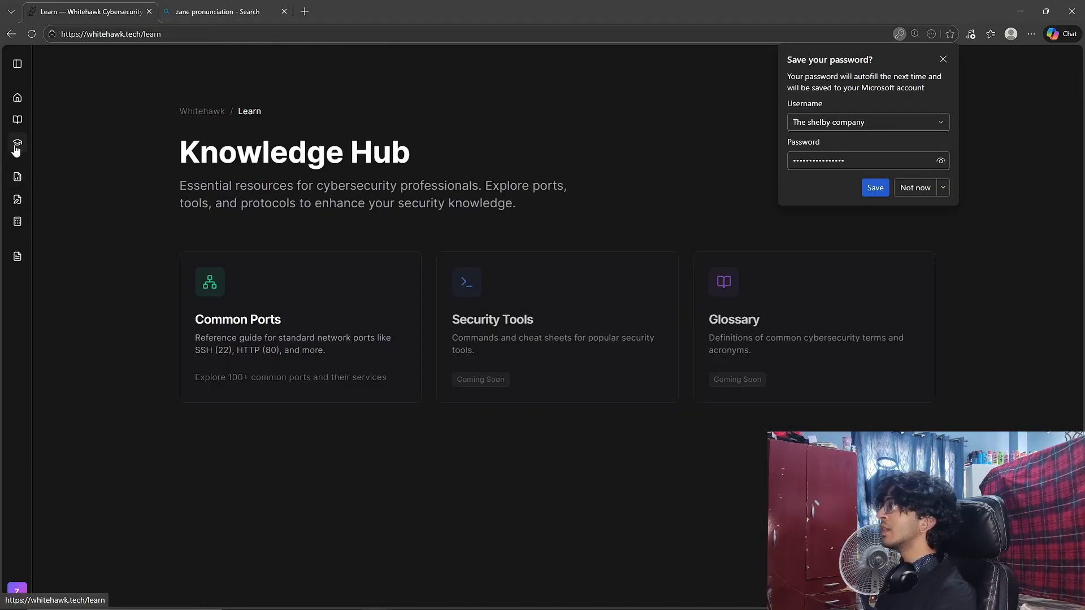
{"action": "left_click", "coordinate": [17, 177]}
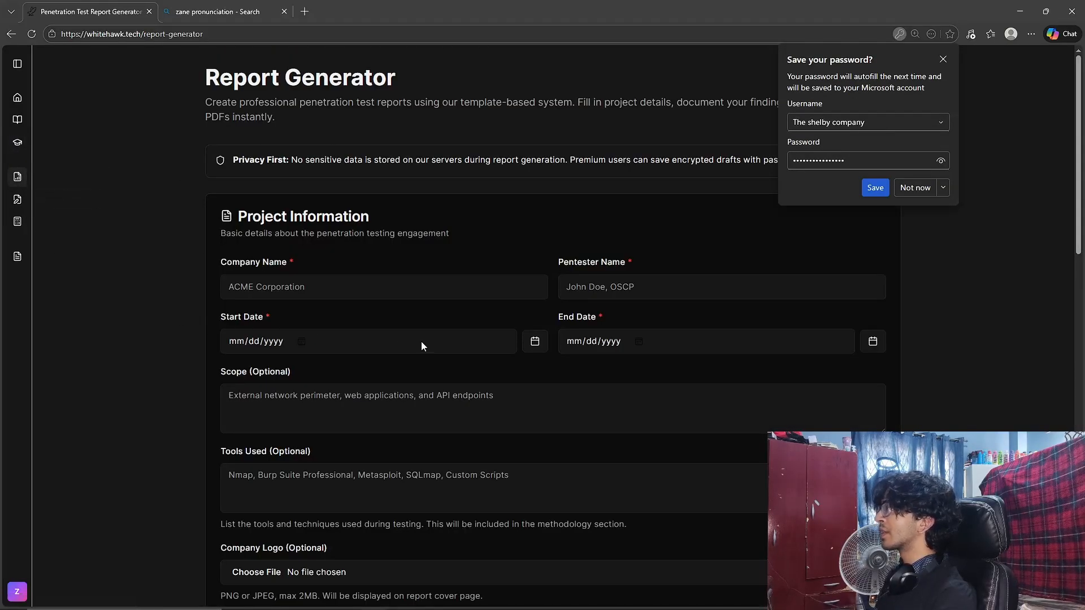
{"action": "scroll", "coordinate": [430, 346], "scroll_direction": "down", "scroll_amount": 9}
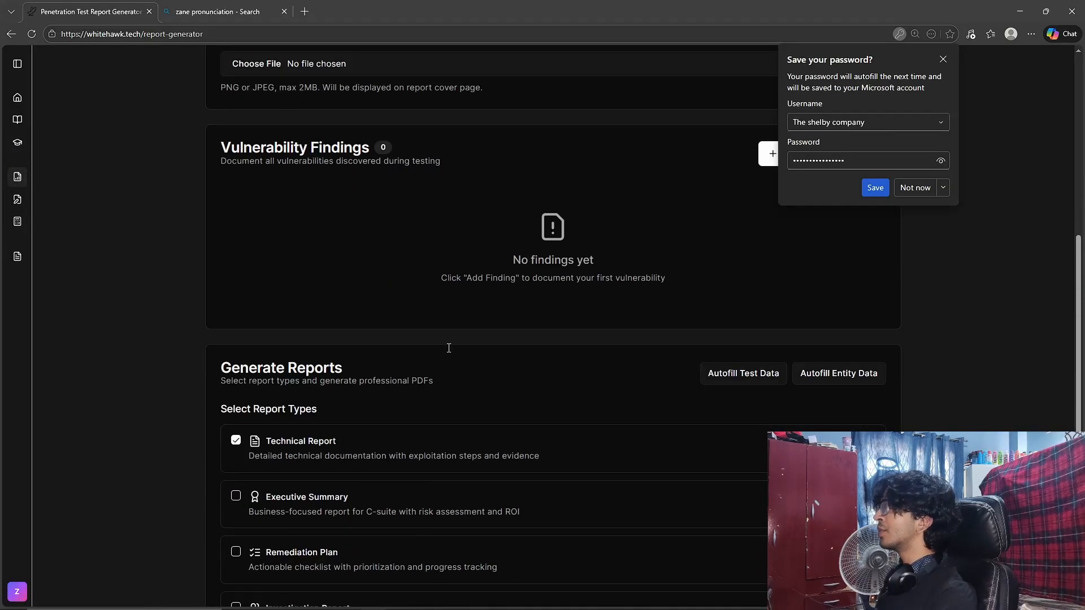
{"action": "left_click", "coordinate": [875, 188]}
Load the saved encrypted draft using its decryption password, and review the restored findings and project information.
{"action": "scroll", "coordinate": [785, 301], "scroll_direction": "down", "scroll_amount": 8}
{"action": "left_click", "coordinate": [690, 540]}
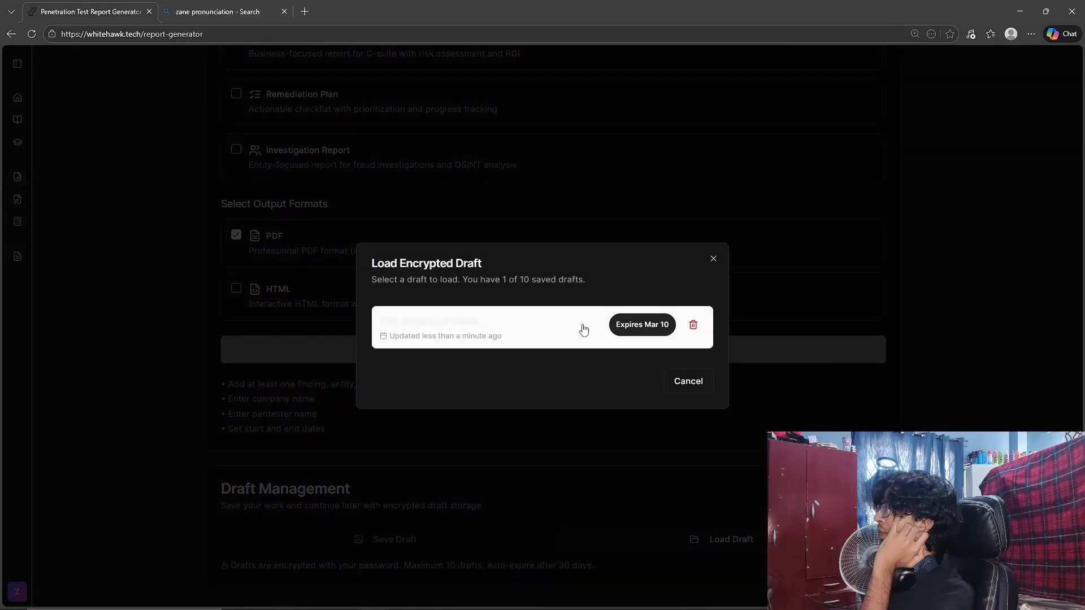
{"action": "left_click", "coordinate": [550, 337]}
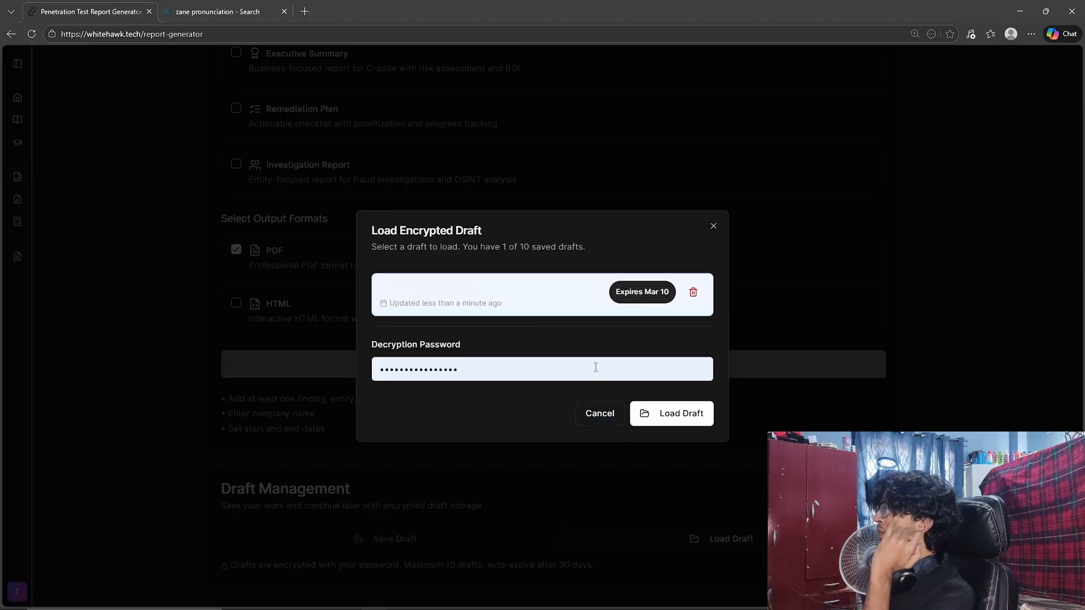
{"action": "left_click", "coordinate": [671, 415]}
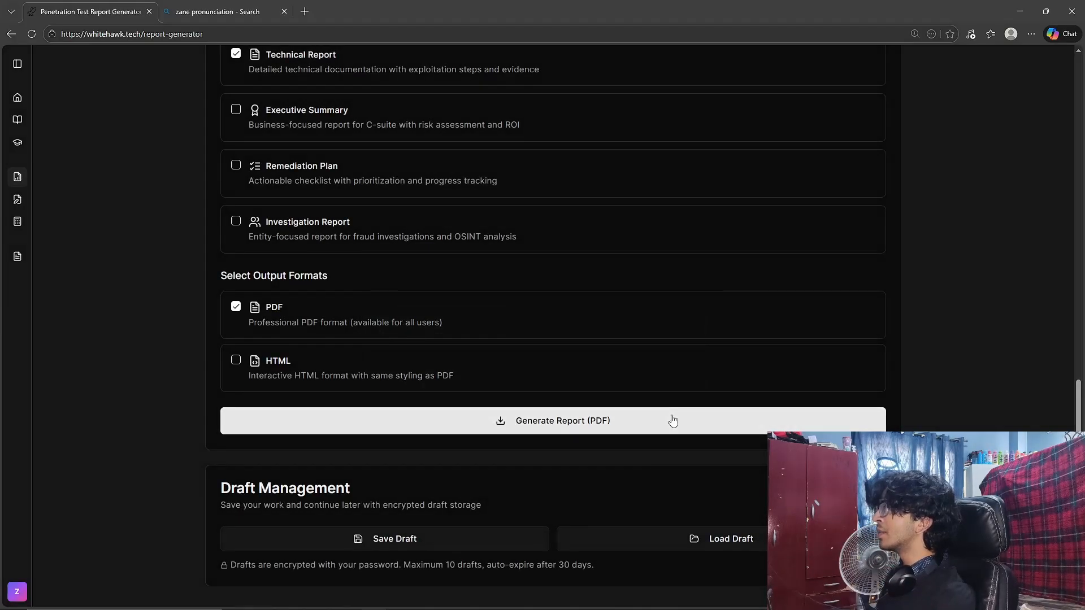
{"action": "scroll", "coordinate": [985, 344], "scroll_direction": "up", "scroll_amount": 7}
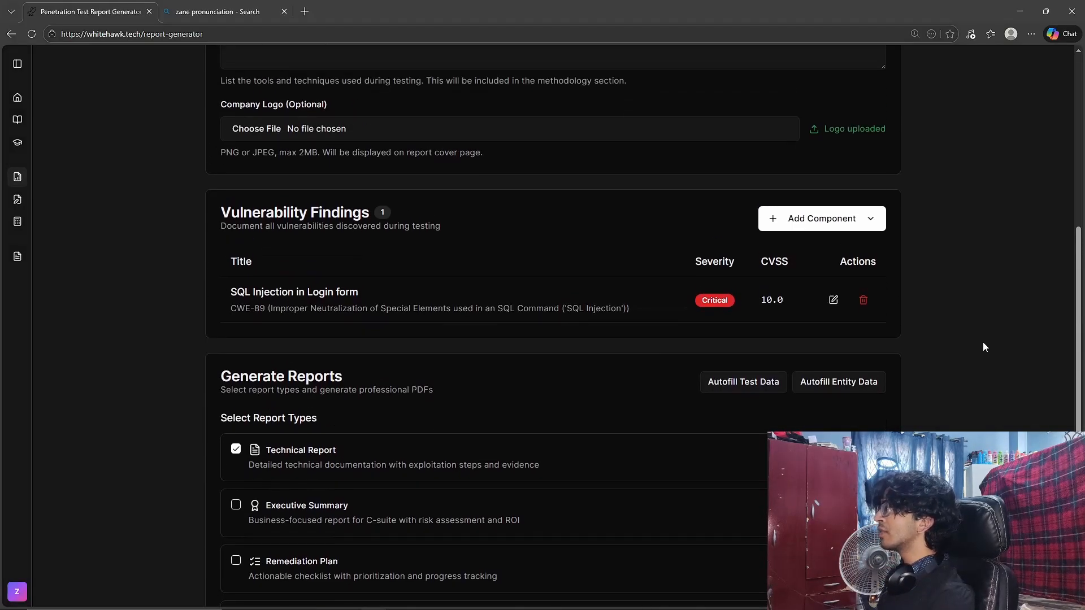
{"action": "scroll", "coordinate": [961, 334], "scroll_direction": "up", "scroll_amount": 8}
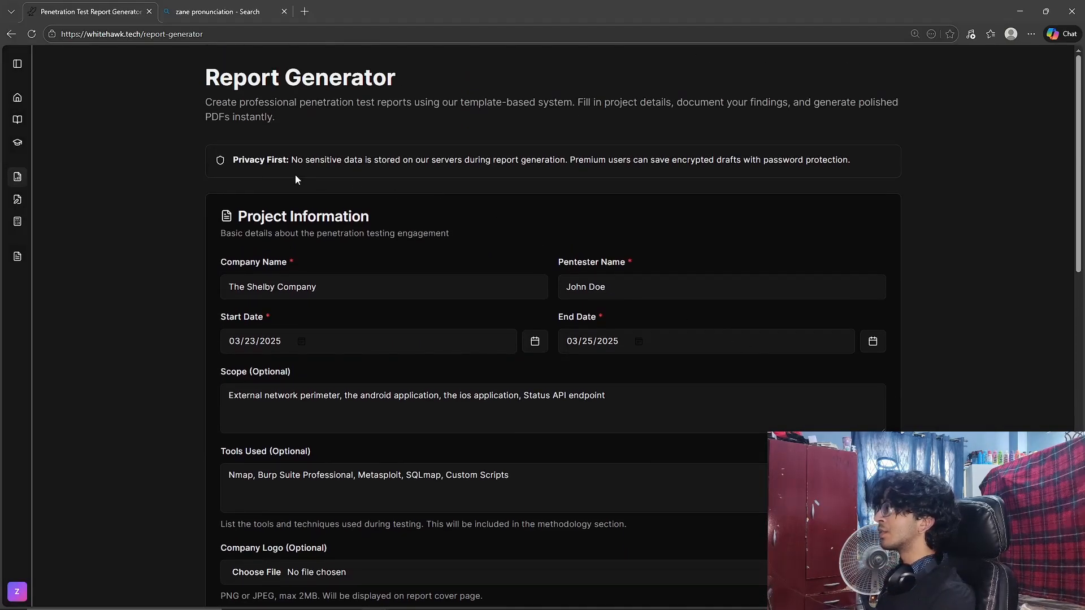